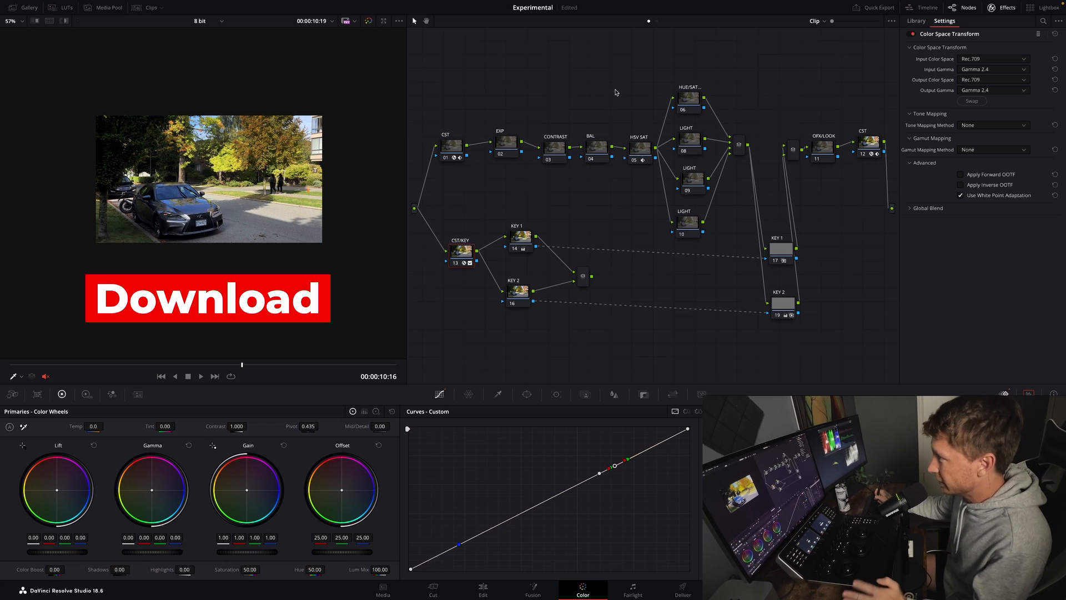
Tidy the keying branch of the node tree by repositioning its KEY 1 and KEY 2 nodes slightly
drag(564, 90, 569, 98)
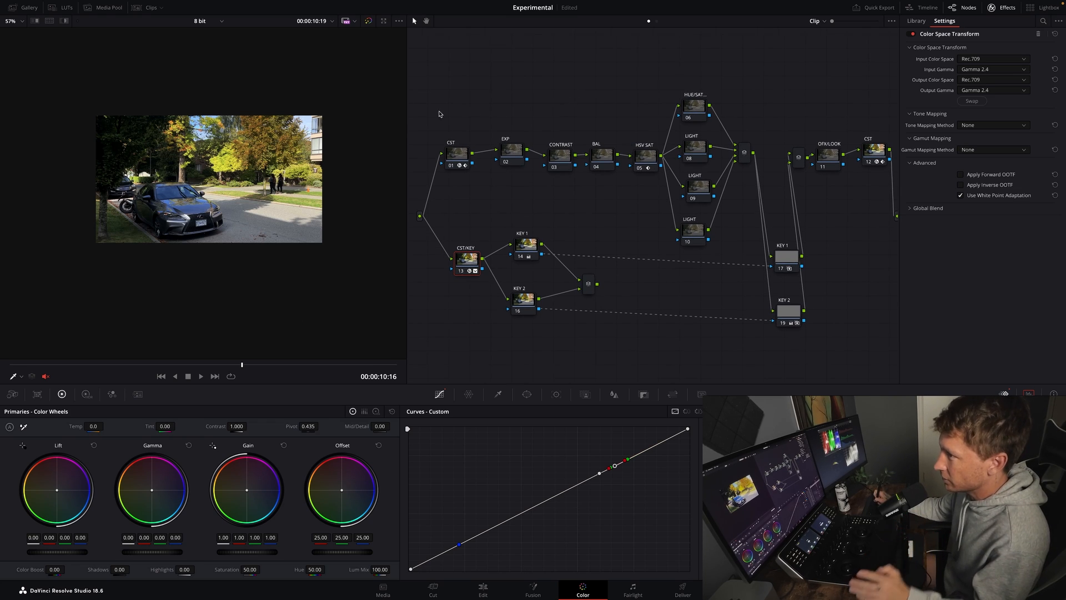
click(524, 300)
drag(790, 321, 782, 313)
drag(792, 269, 781, 271)
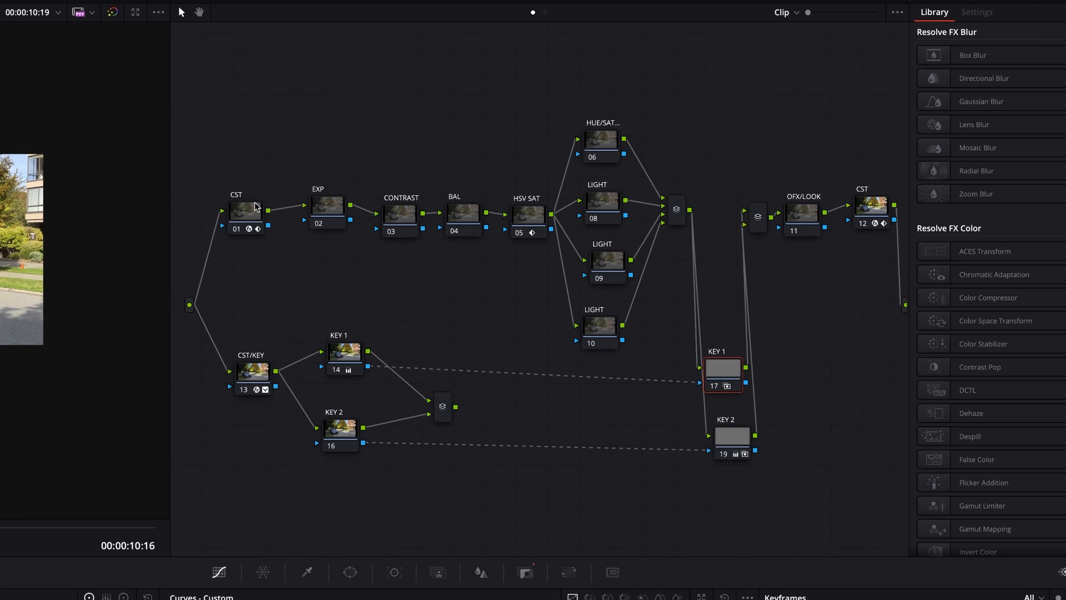
Inspect the first CST node's Color Space Transform settings and open the project settings
click(255, 207)
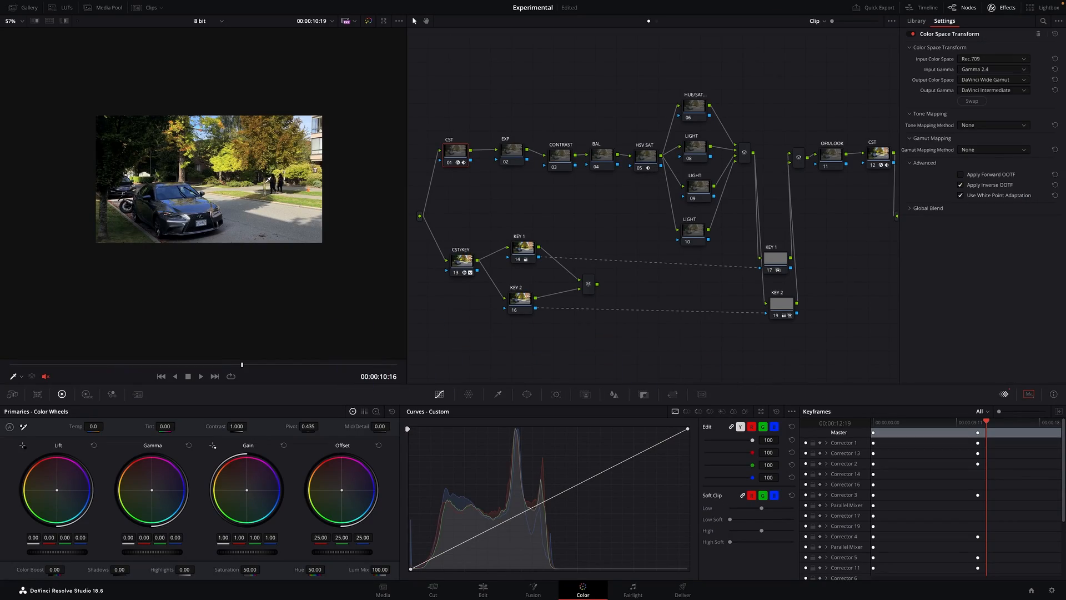
drag(455, 152, 458, 154)
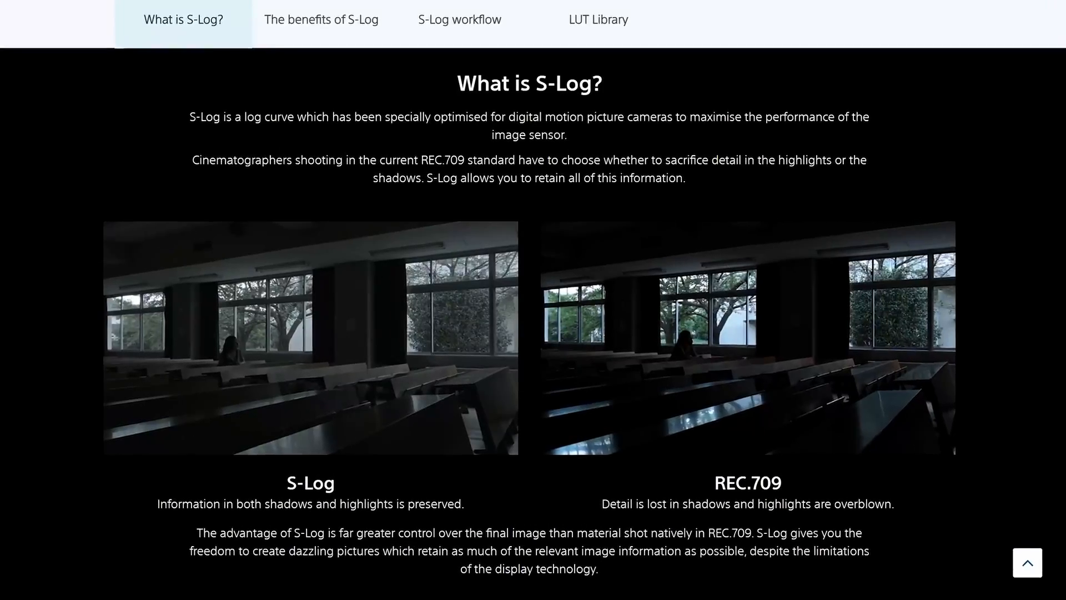
scroll(533, 299, down, 10)
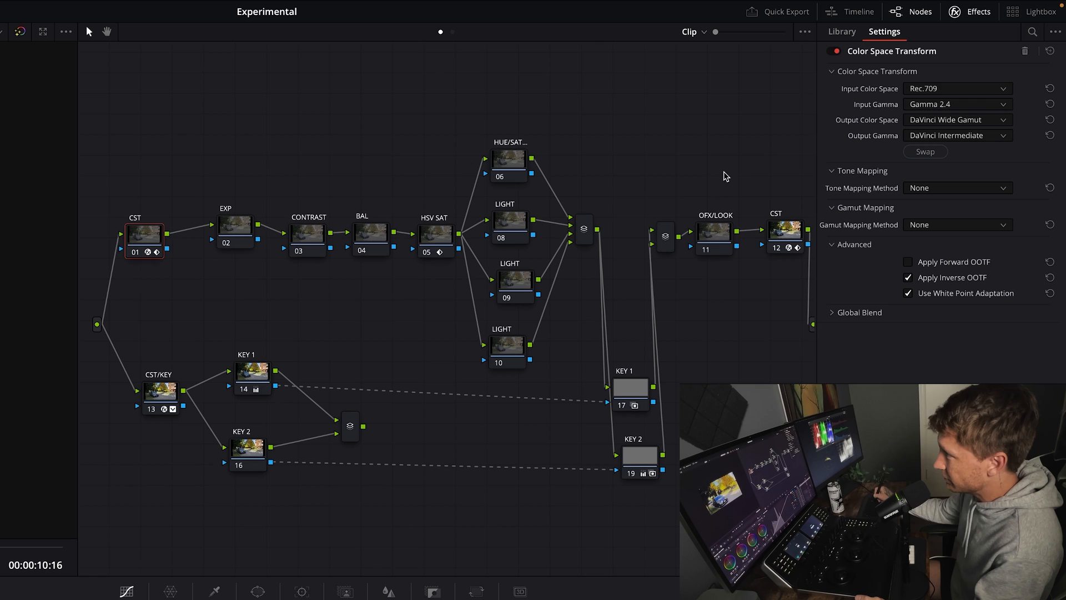
click(799, 223)
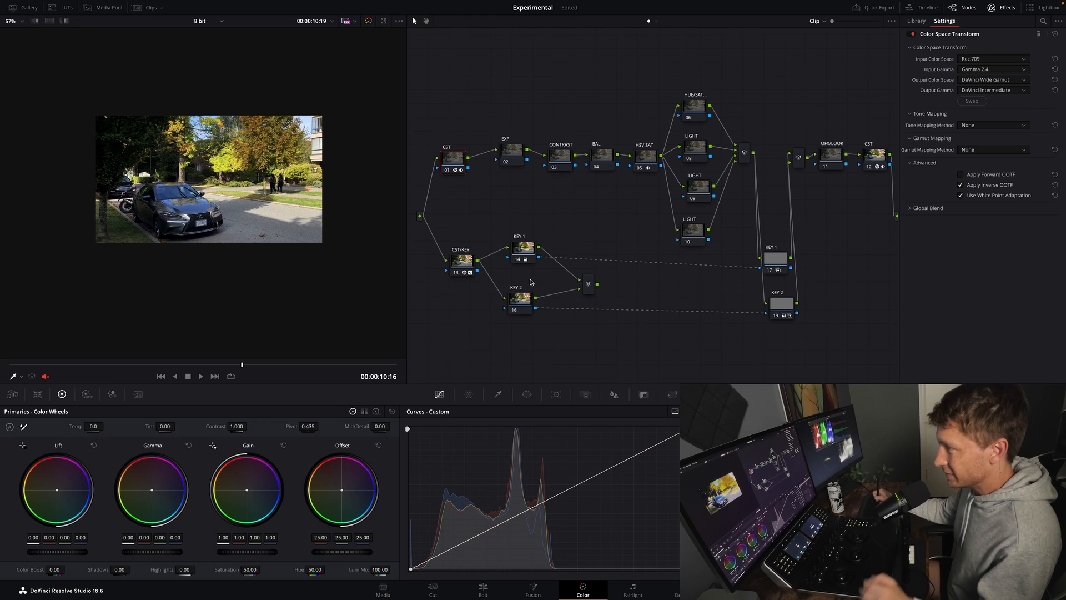
drag(453, 160, 451, 157)
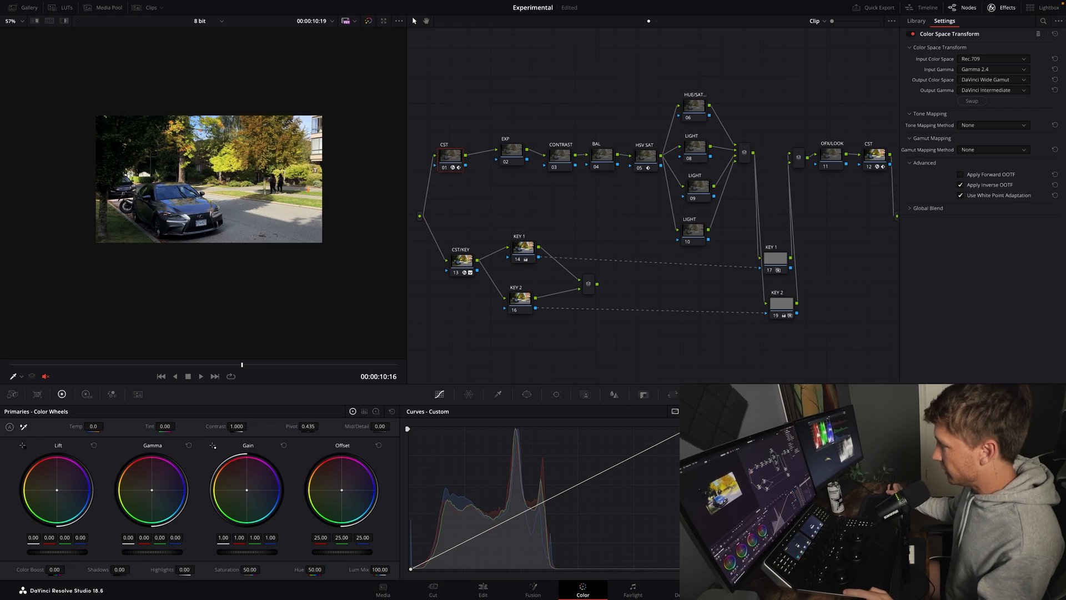
key(shift+9)
click(367, 126)
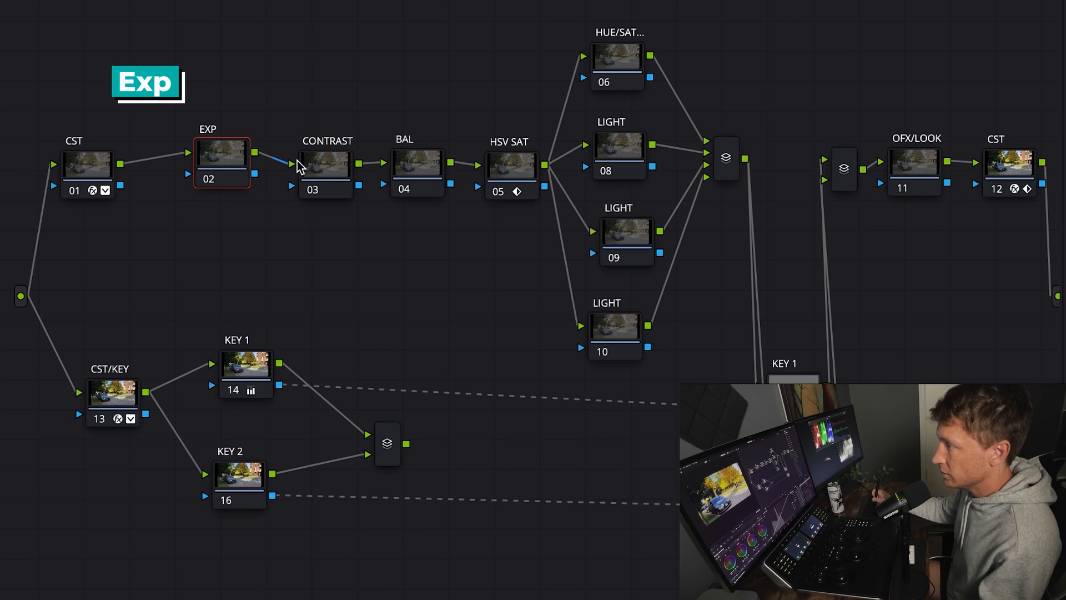
Try adjusting the exposure of the EXP node with the Global exposure control of the HDR color wheels
click(511, 153)
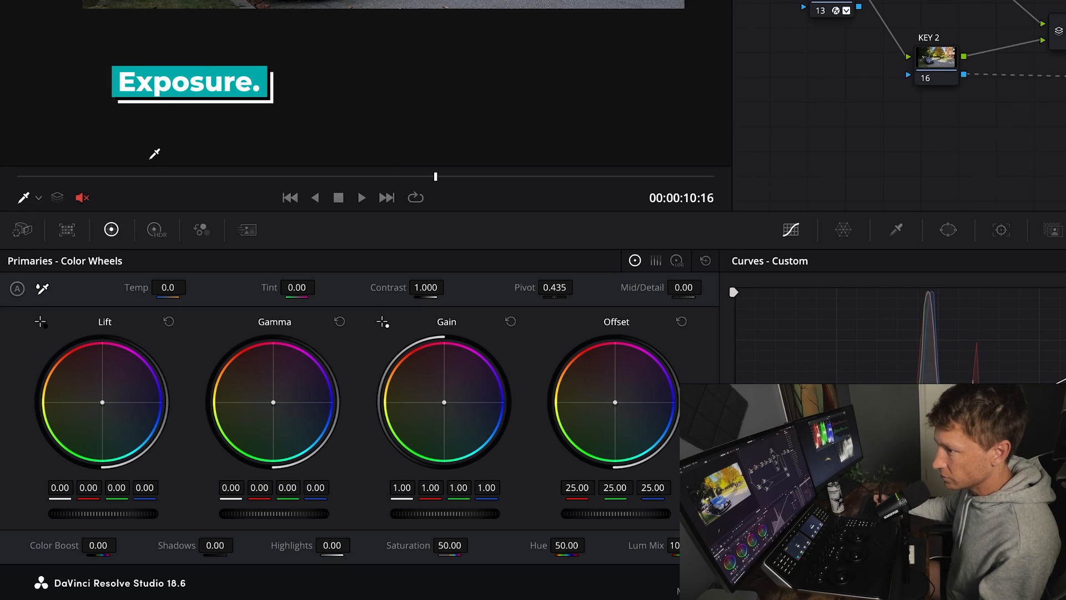
click(156, 232)
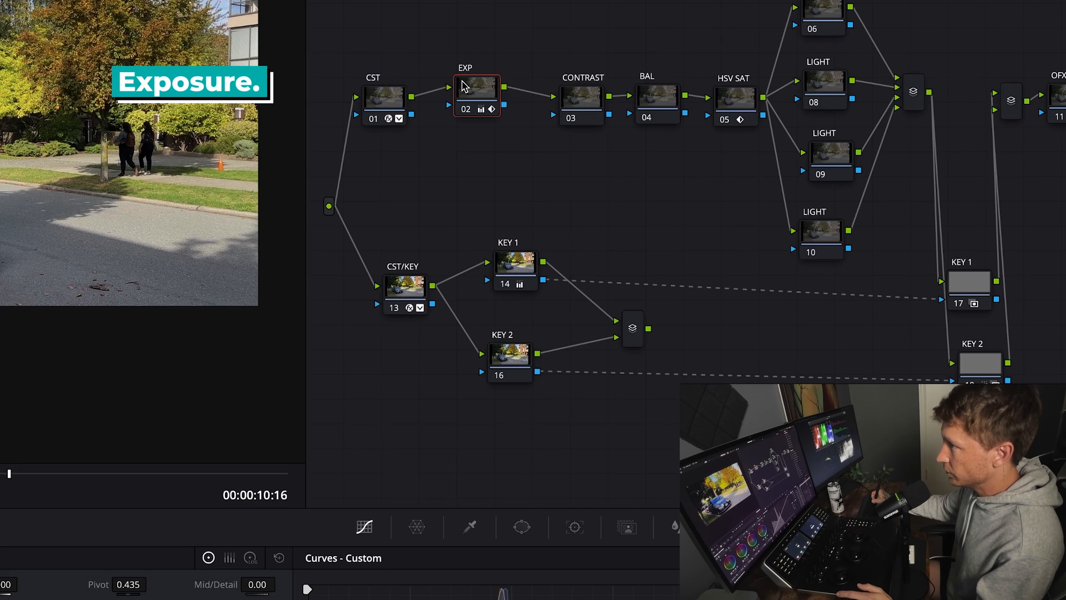
right_click(460, 82)
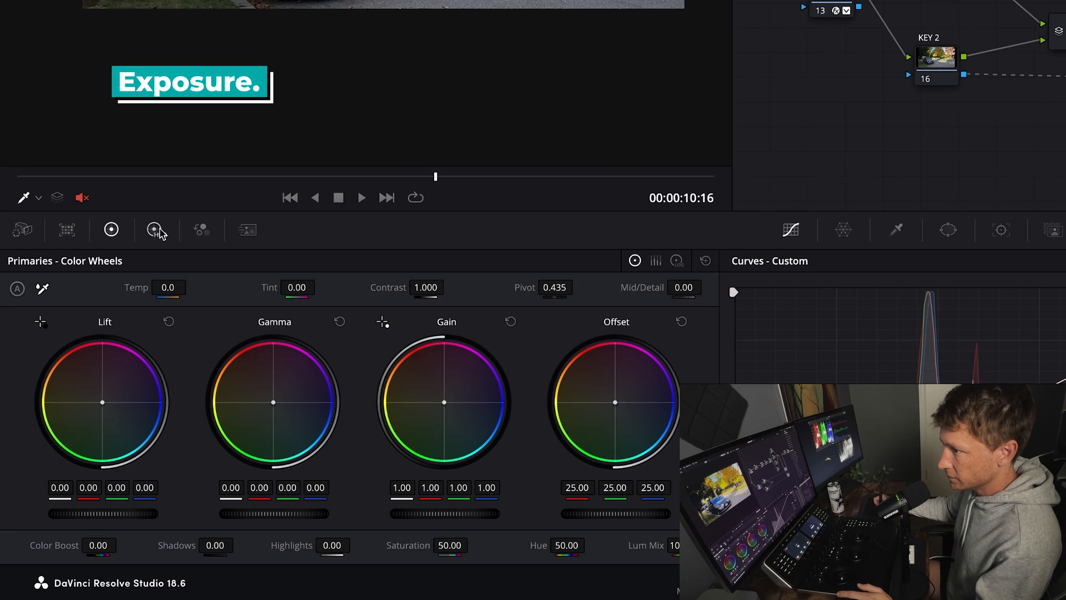
click(157, 230)
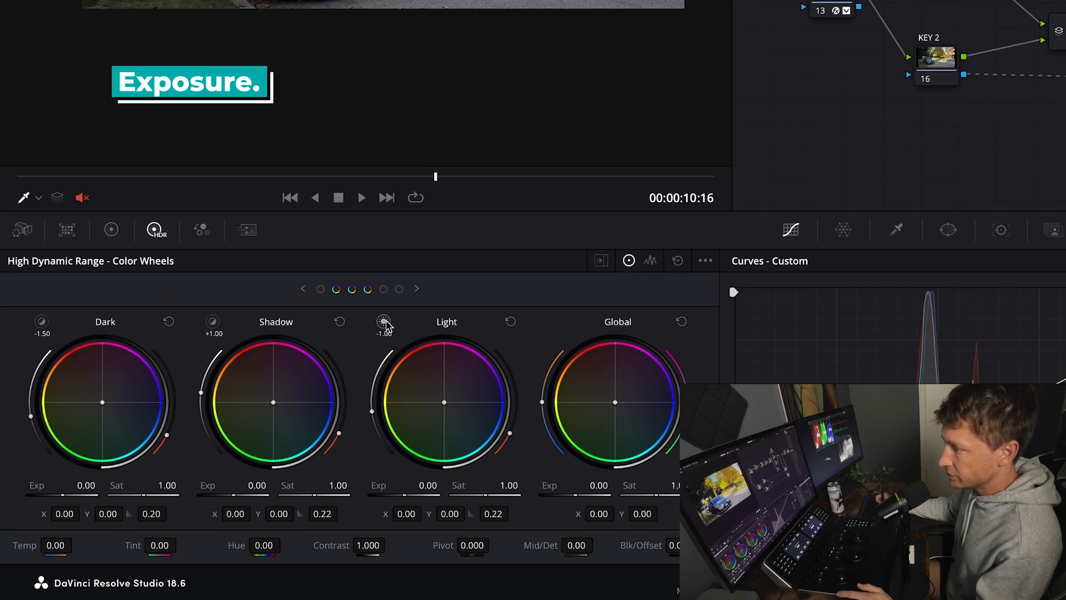
drag(576, 495, 577, 495)
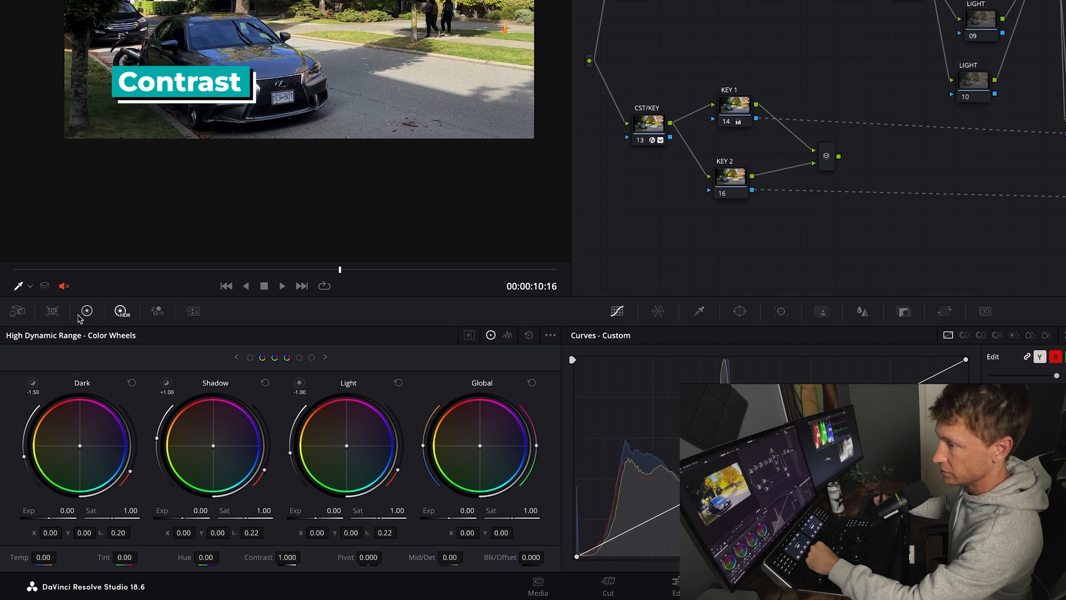
Switch to the primary color wheels for grading the CONTRAST node
click(87, 312)
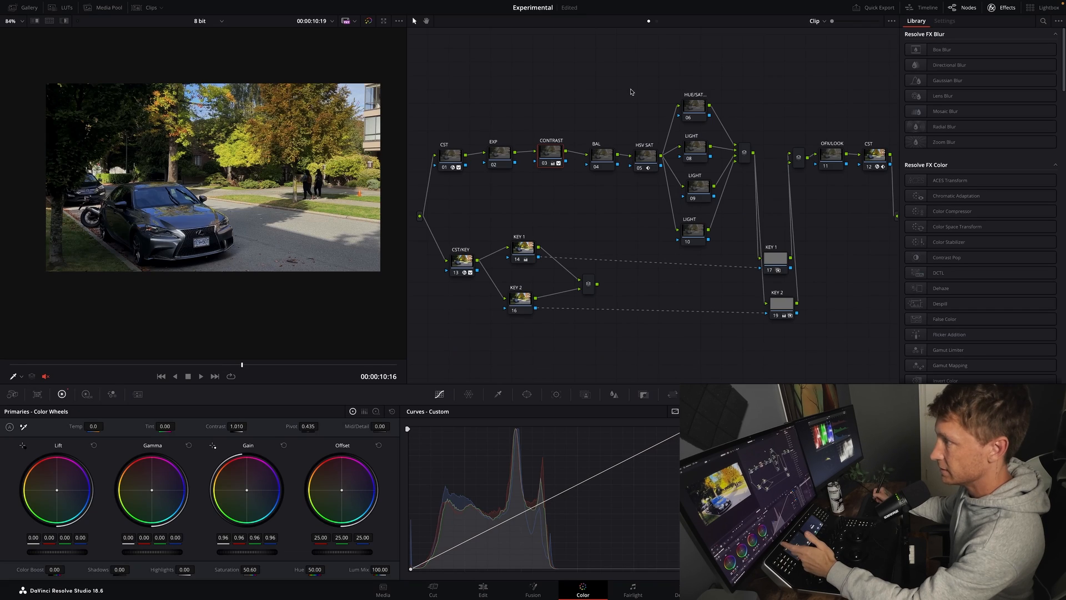
For checking color balance on the BAL node, display the Vectorscope and the picker RGB value in the viewer
click(601, 154)
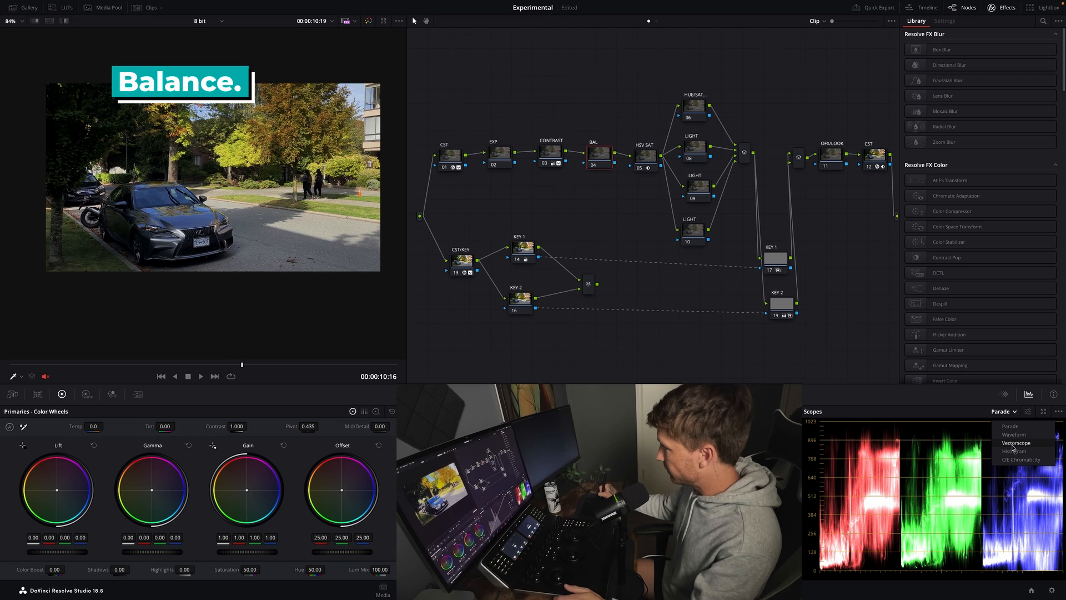
click(1017, 451)
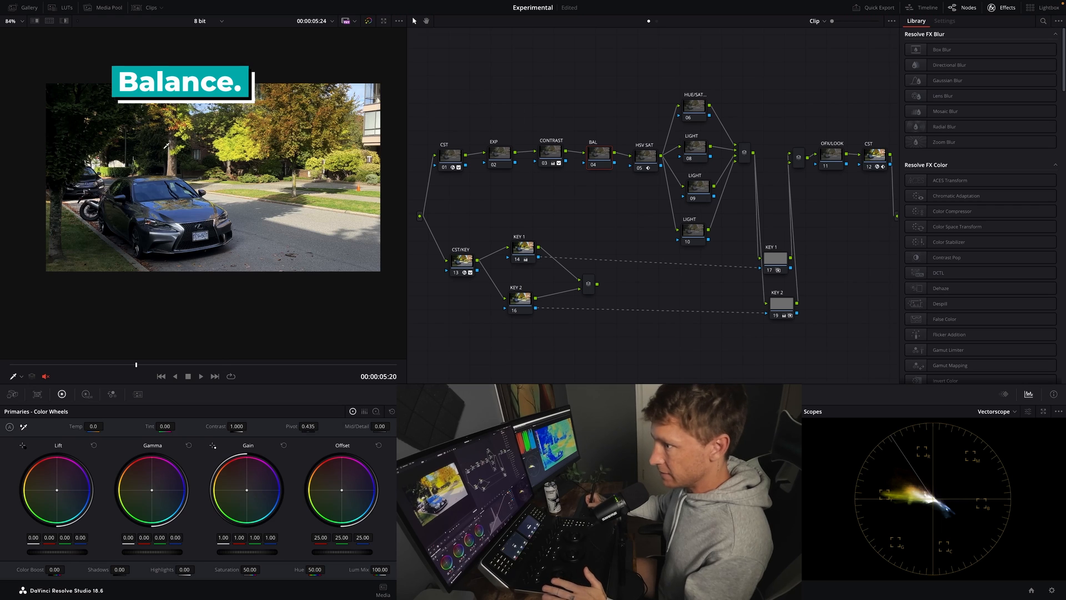
right_click(217, 212)
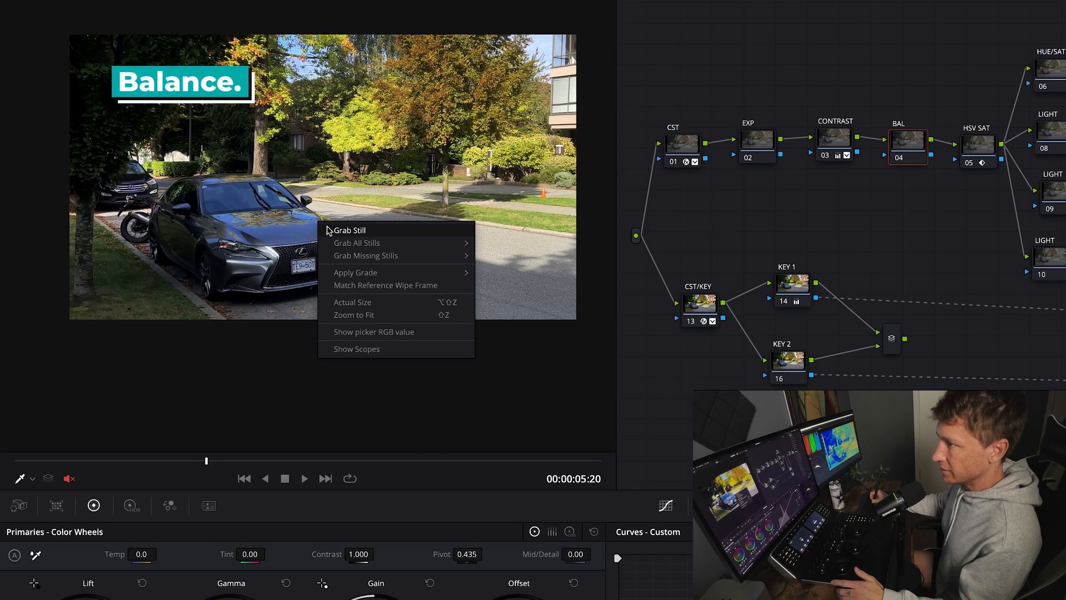
click(385, 331)
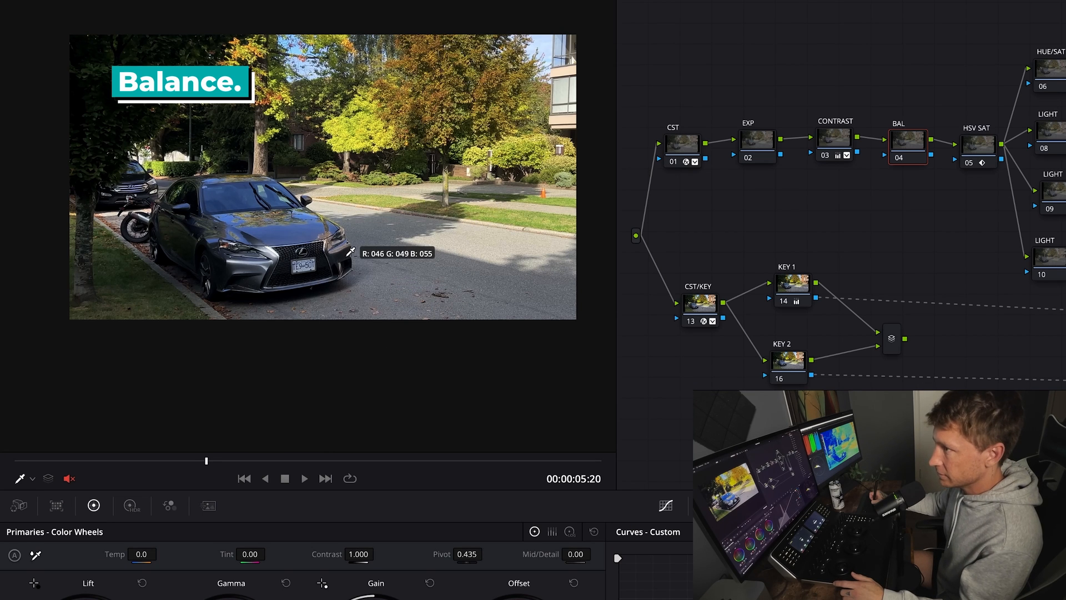
drag(206, 462, 376, 464)
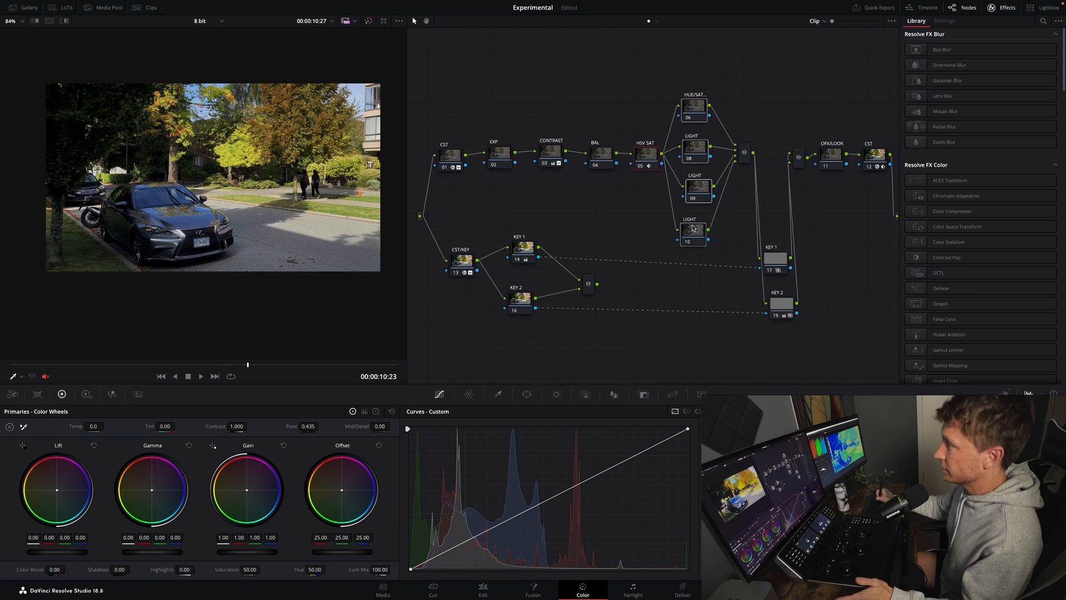
Shift the HUE/SAT node and the three LIGHT nodes closer to their parallel mixer and nudge the HSV SAT node
click(701, 217)
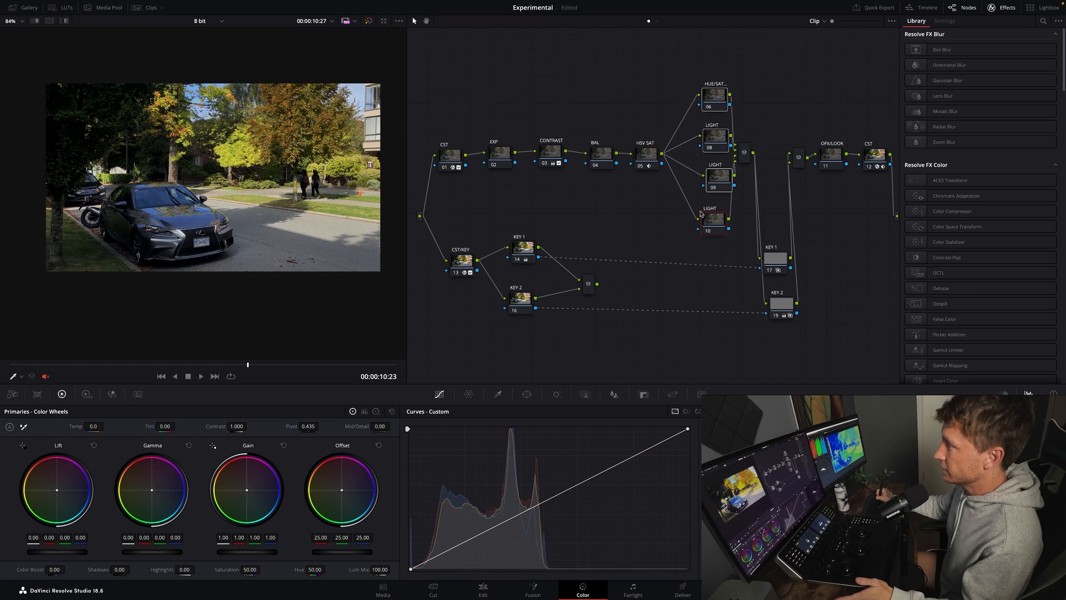
drag(647, 158, 643, 159)
Check the color space assigned to the HSV SAT node and which of its channels are enabled
right_click(644, 160)
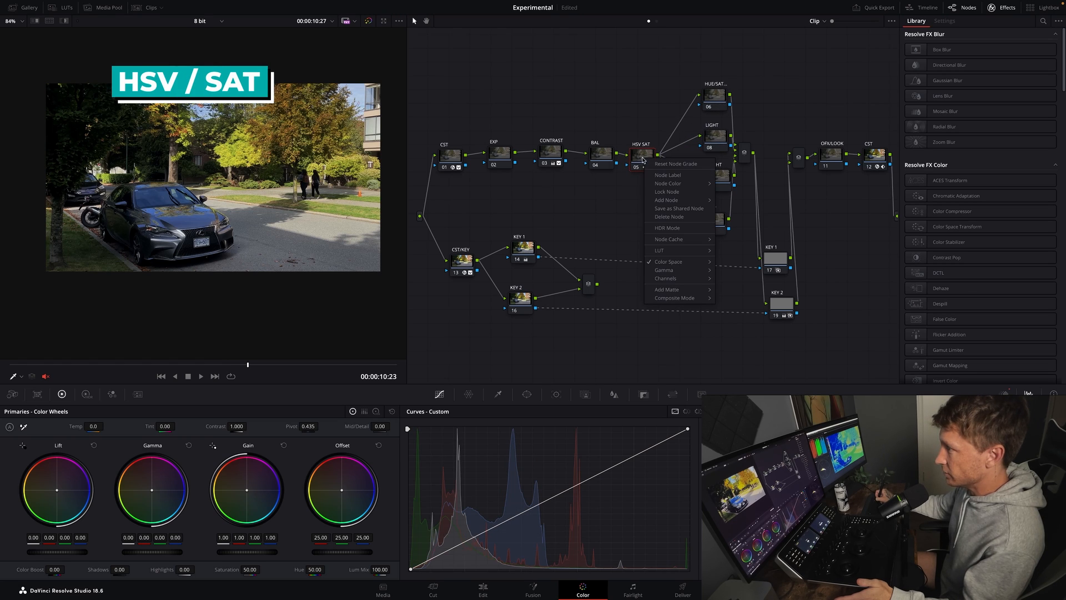
mouse_move(670, 262)
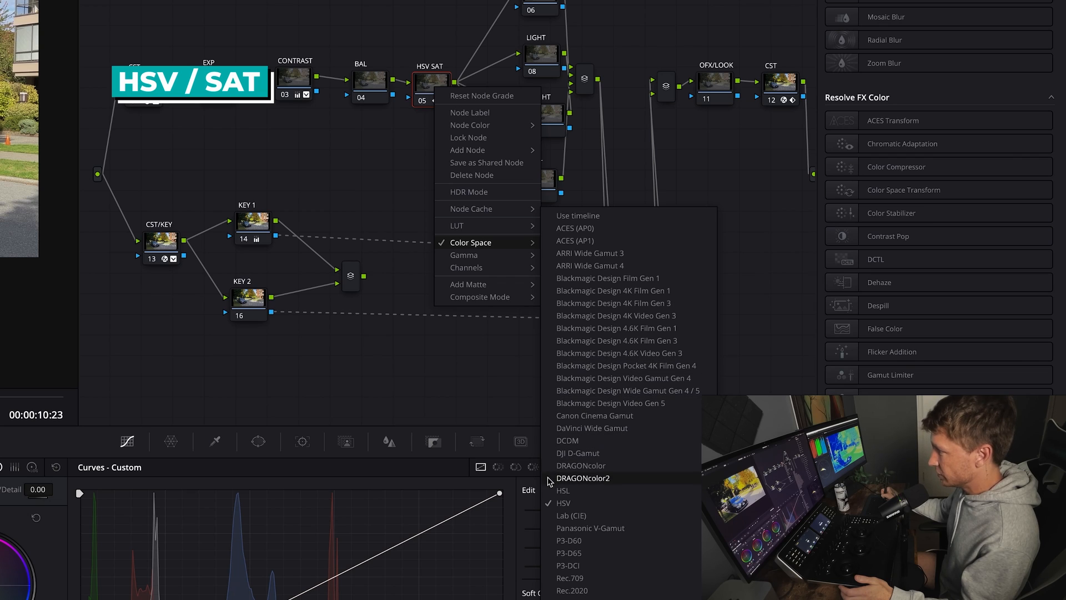
click(319, 124)
right_click(441, 85)
mouse_move(534, 265)
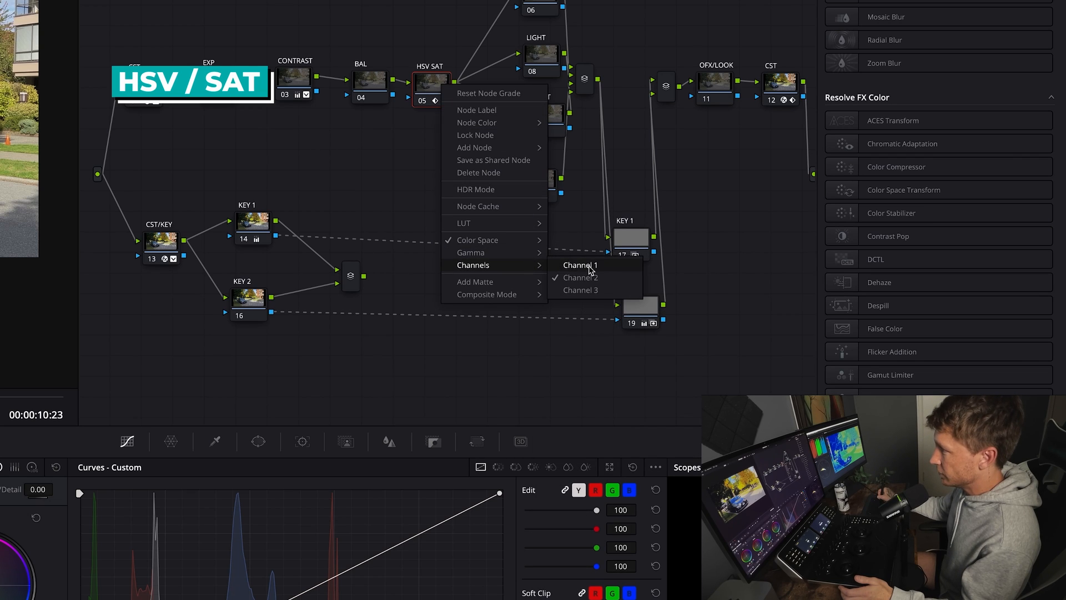
click(381, 170)
Realign the CONTRAST, BAL and HSV SAT nodes into a tidy row with the CST and EXP nodes
drag(432, 89, 428, 97)
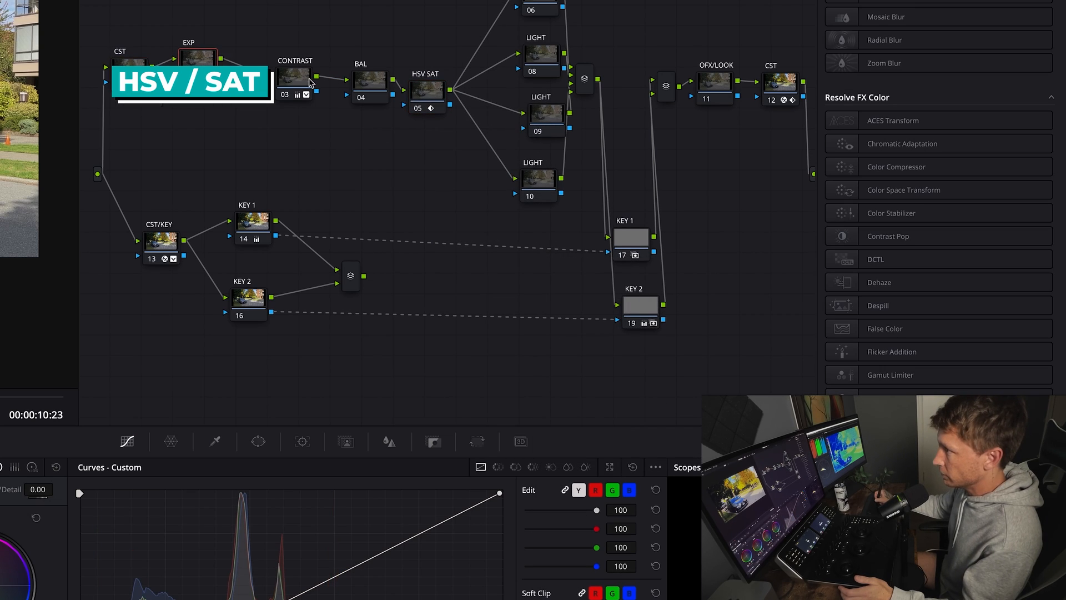
drag(309, 78, 290, 55)
drag(384, 82, 362, 68)
drag(411, 95, 399, 62)
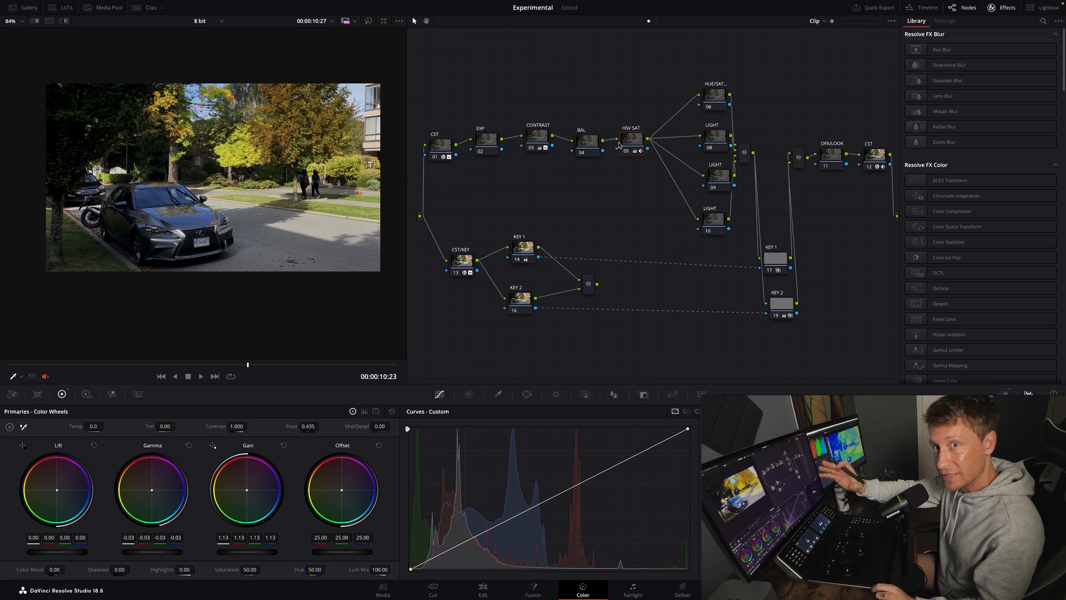
drag(619, 145, 618, 153)
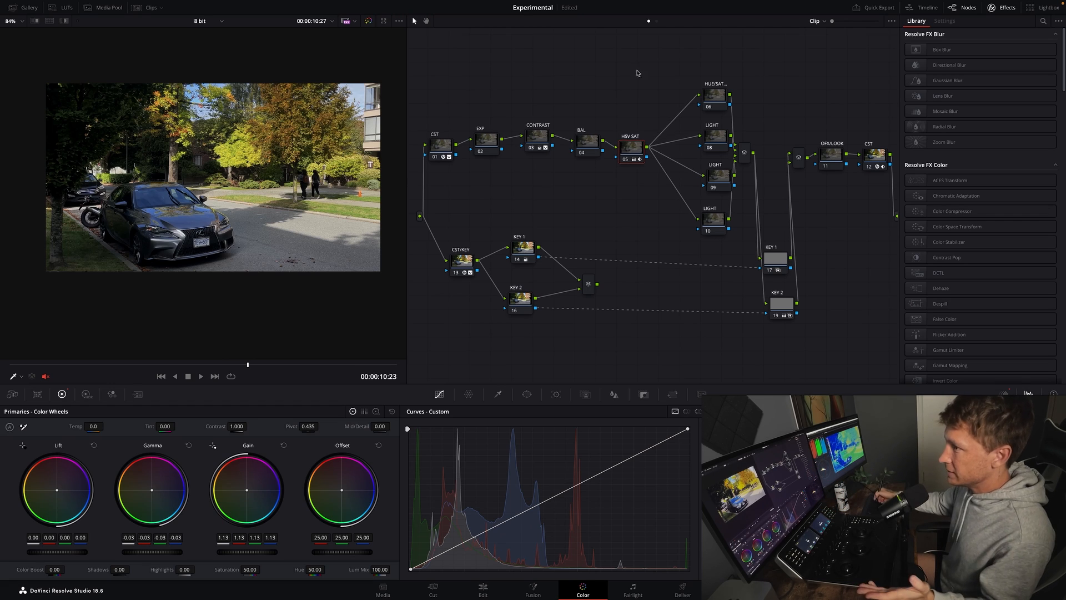
drag(535, 139, 531, 147)
Spread the HUE/SAT node and the three LIGHT nodes into an evenly spaced column before the parallel mixer
drag(715, 139, 697, 134)
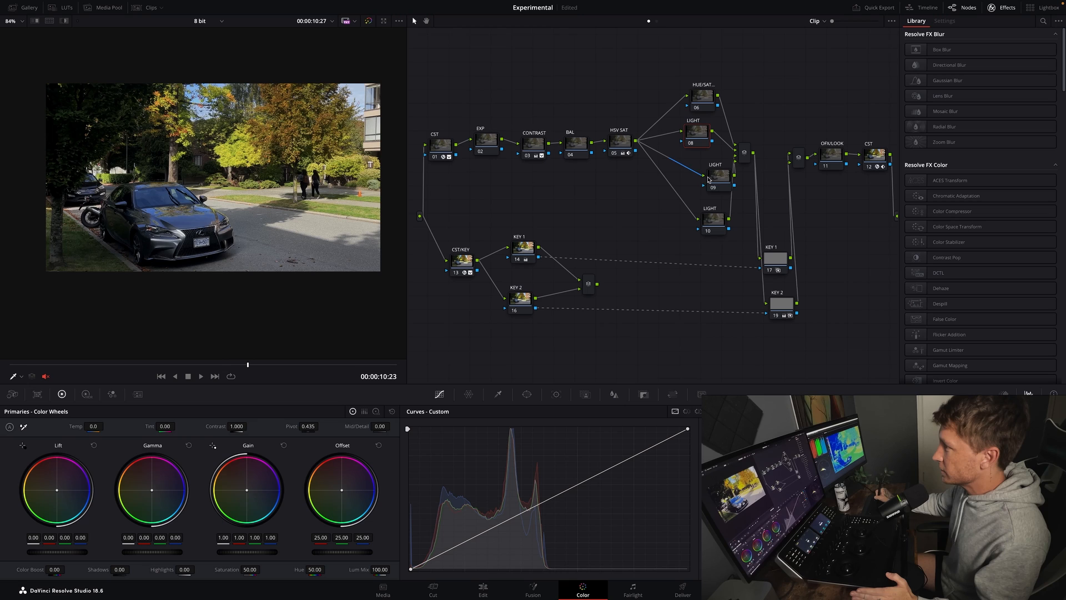
drag(718, 178, 694, 180)
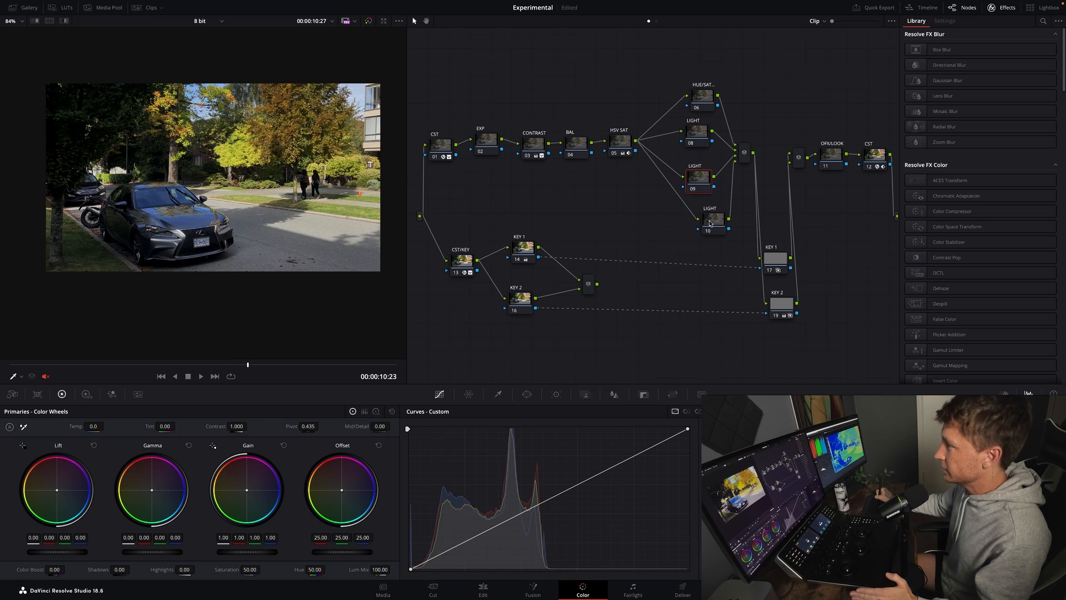
drag(709, 221, 687, 227)
drag(717, 97, 697, 86)
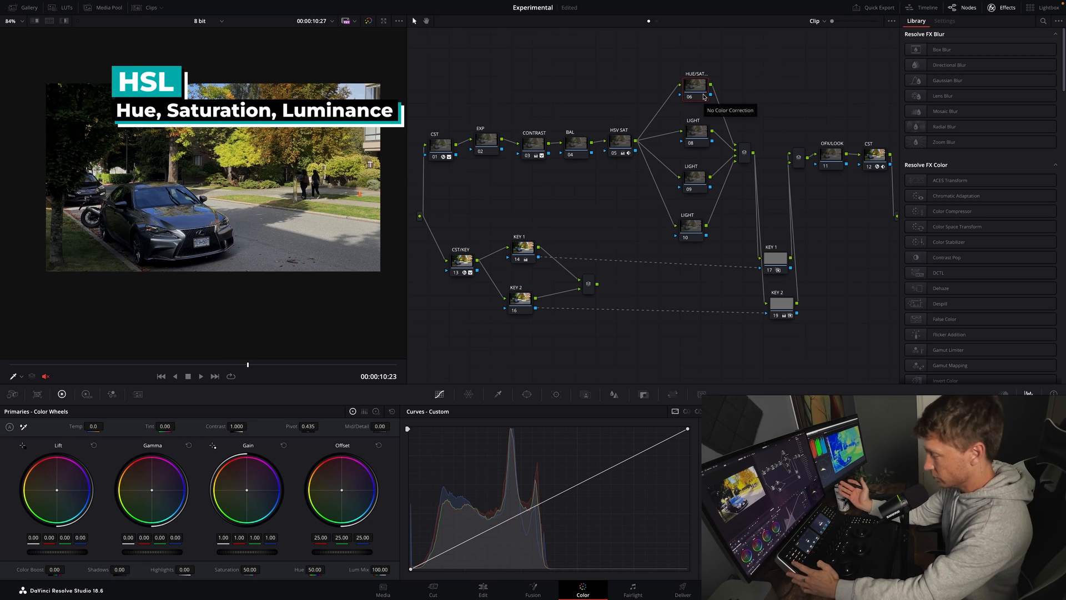
On the HUE/SAT node, go through the hue curves and sample the shaded area behind the car for the Hue Vs Lum curve
key(Right)
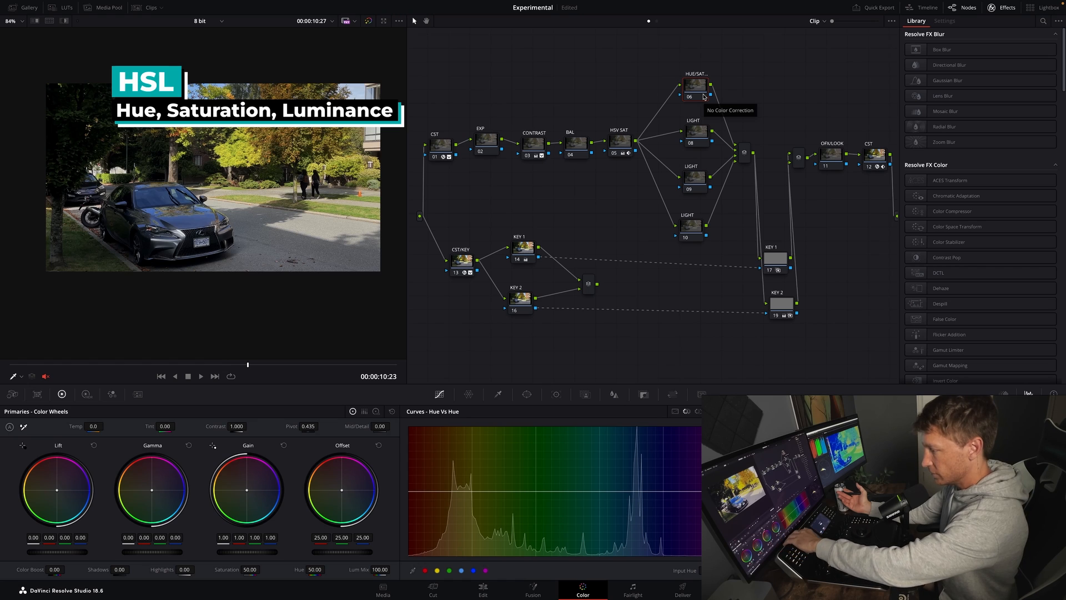
key(Right)
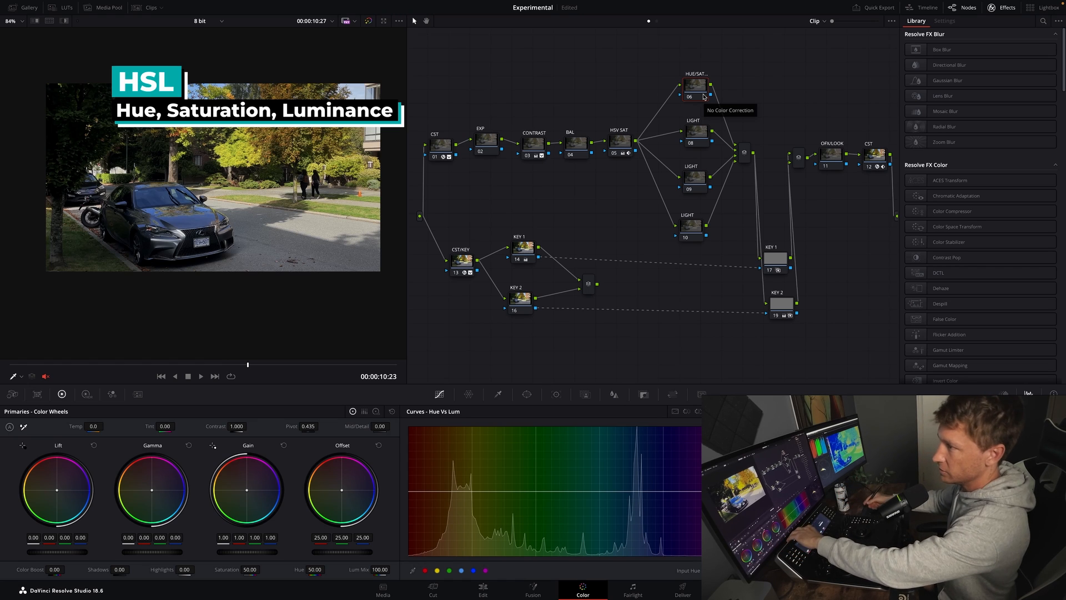
scroll(216, 167, down, 1)
scroll(215, 168, up, 2)
scroll(216, 168, down, 1)
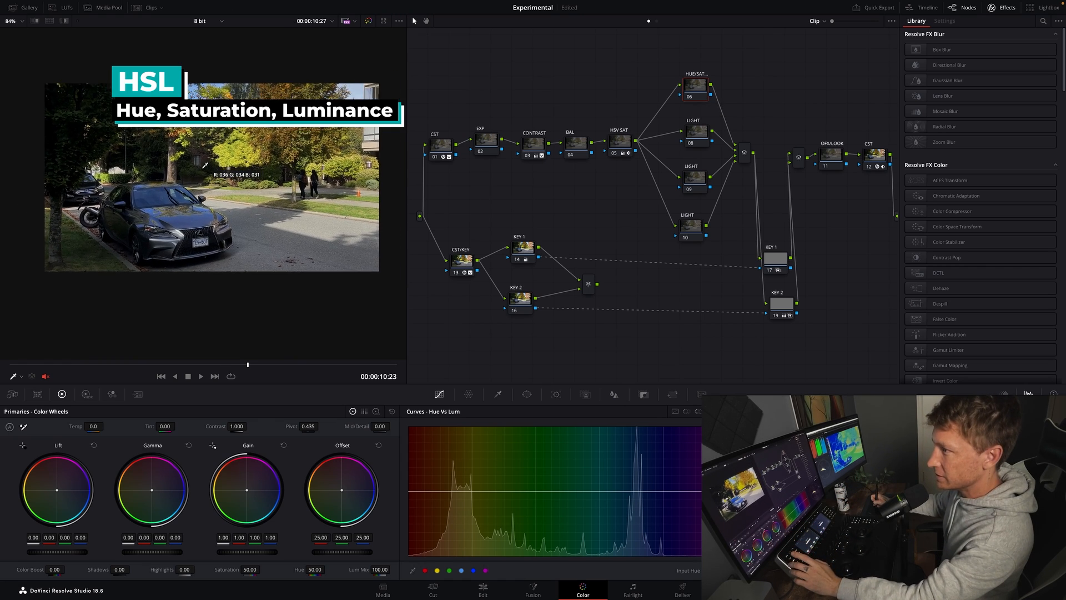
scroll(215, 166, up, 2)
click(217, 162)
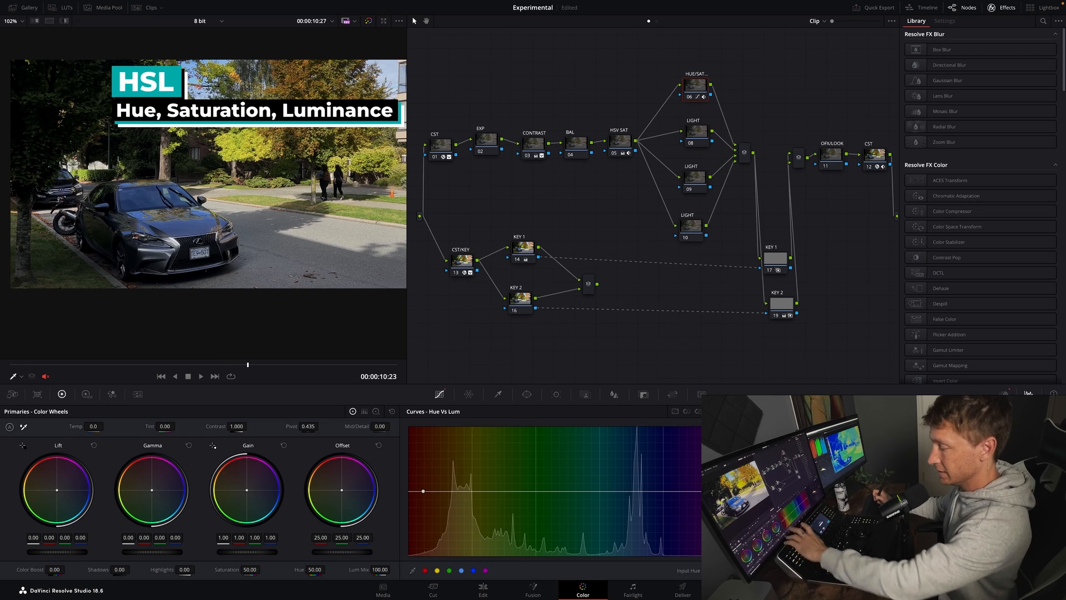
key(Left)
key(Left)
key(Right)
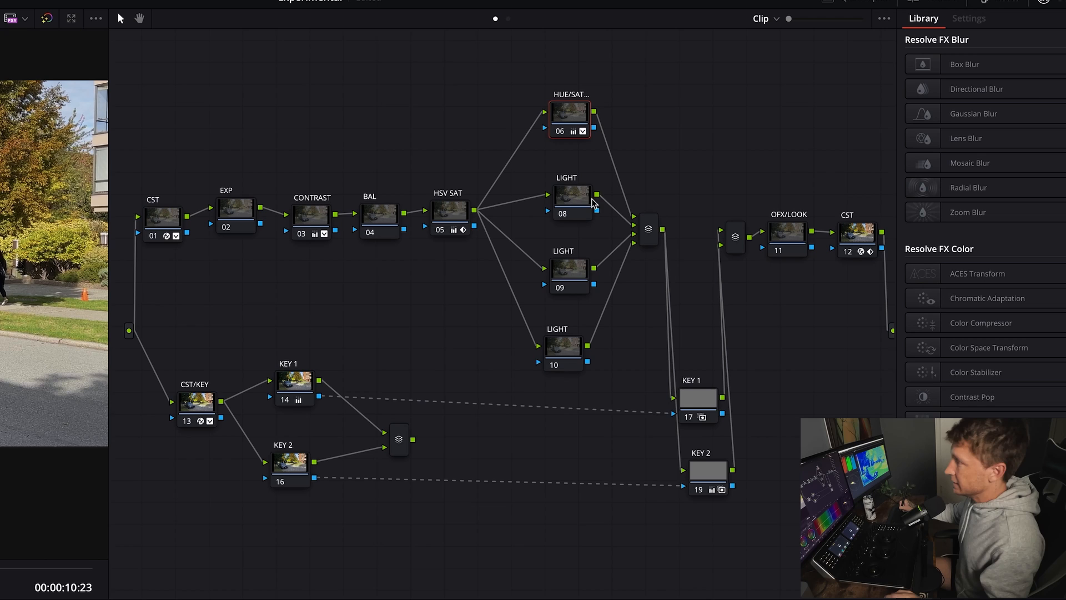
Add a circular power window to the middle LIGHT node and lower its gain to 0.90
click(696, 132)
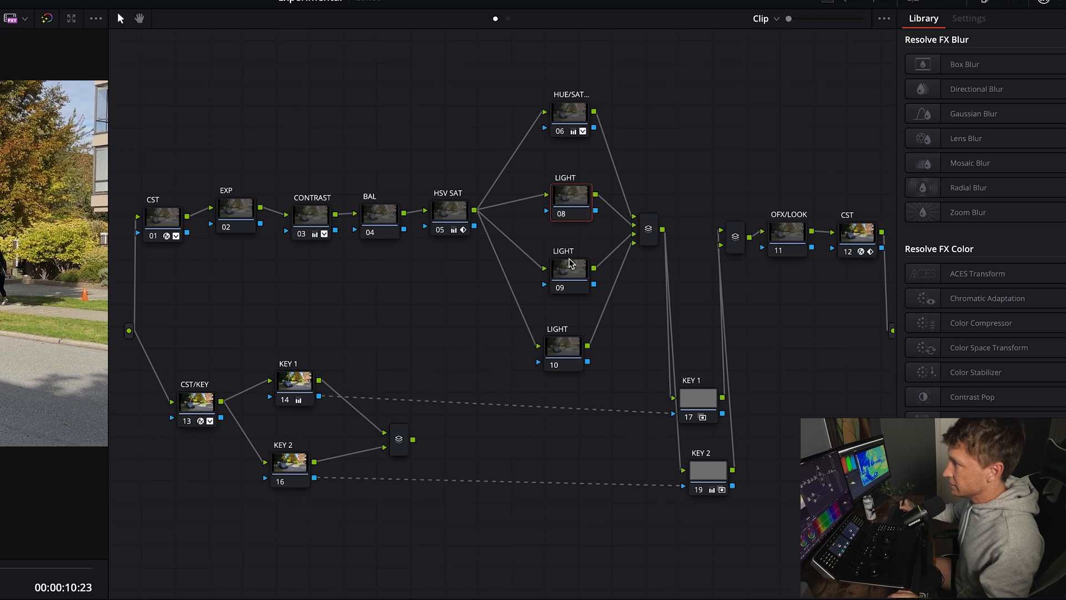
click(692, 178)
click(698, 128)
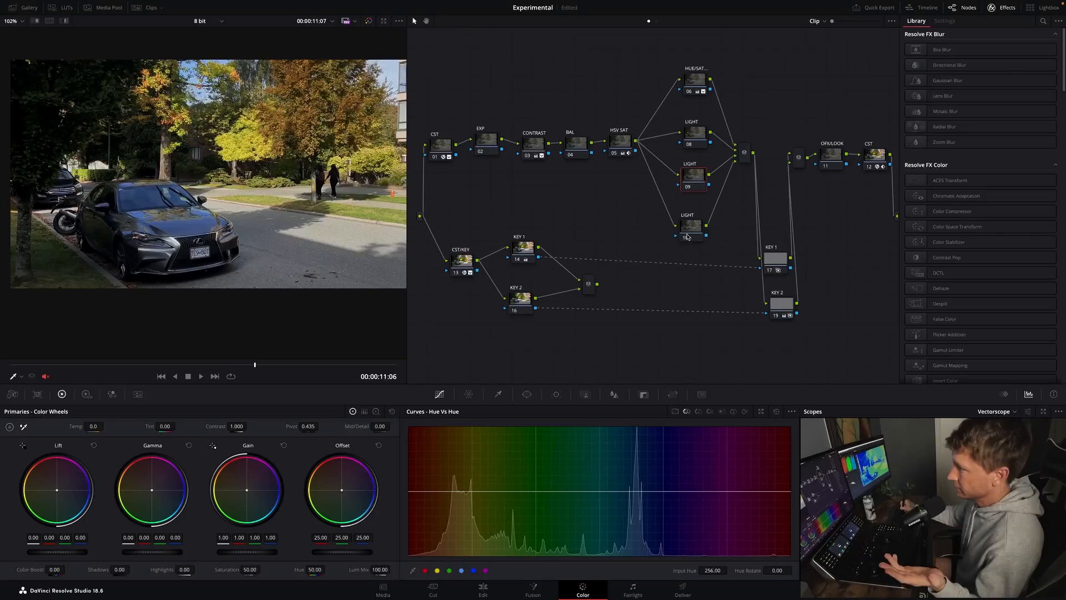
click(527, 394)
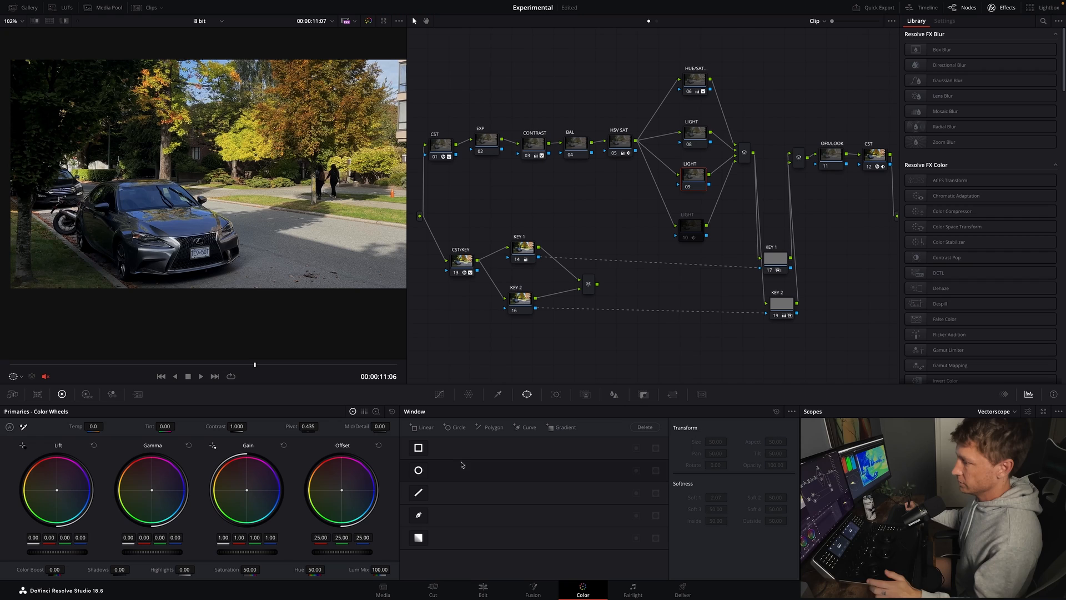
click(418, 471)
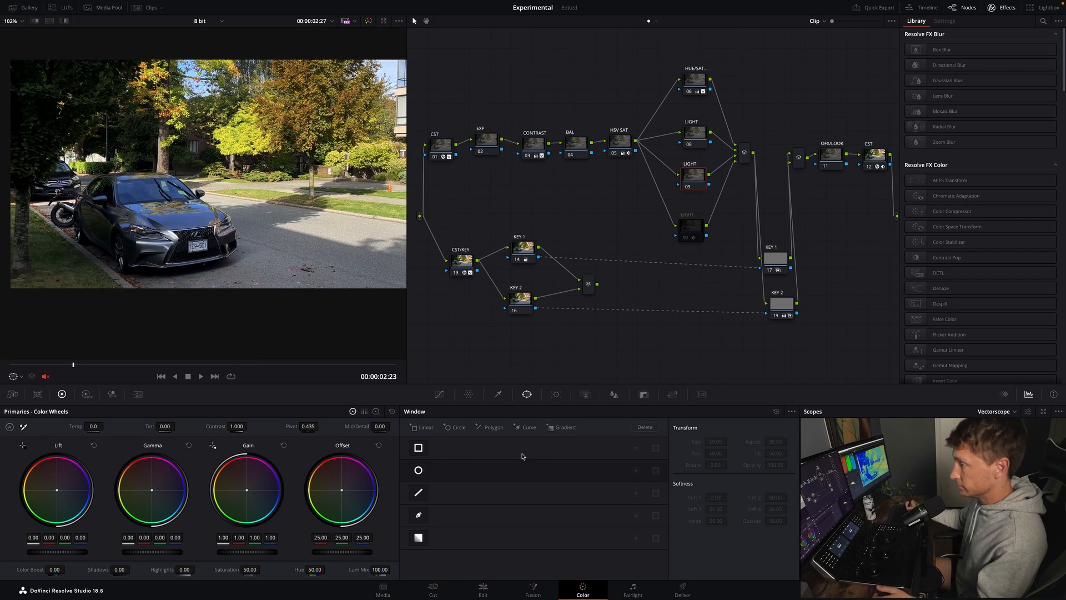
click(418, 471)
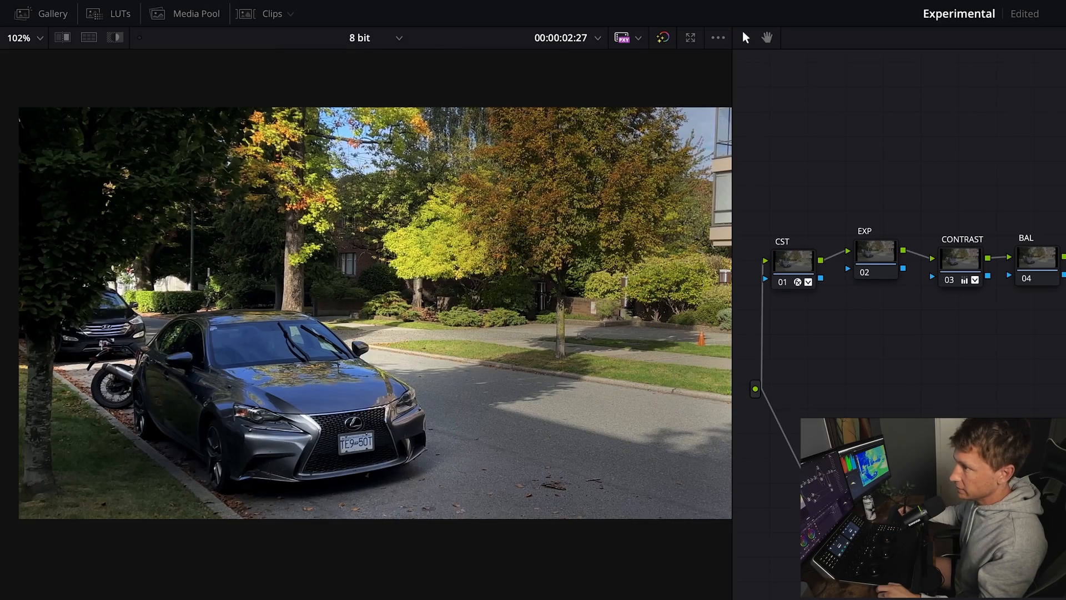
drag(146, 599, 77, 578)
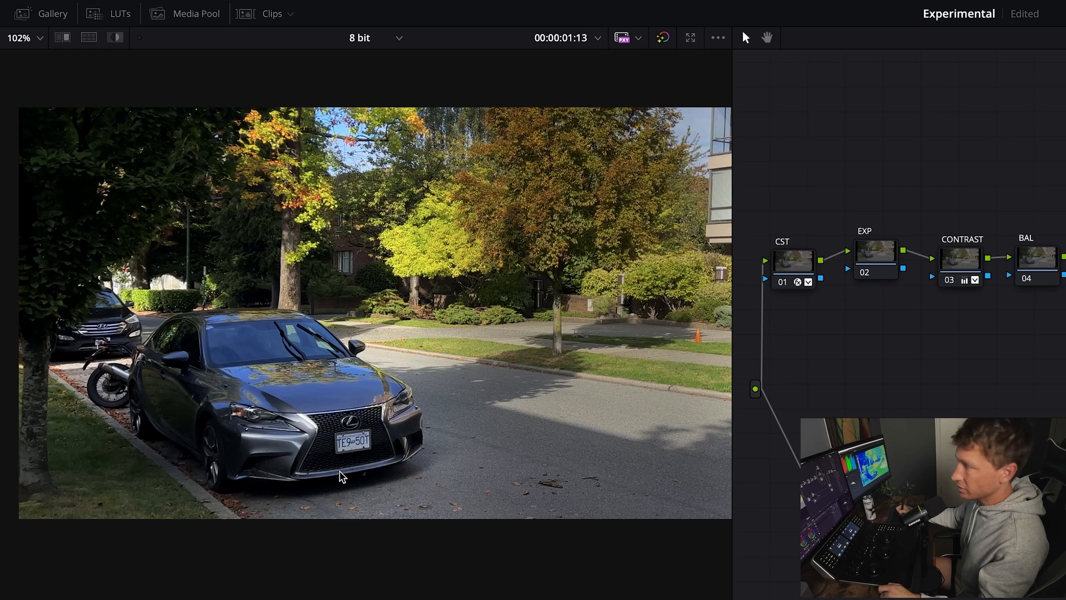
Compare the shot with the middle LIGHT node disabled and enabled, then check an earlier part of the clip
key(ctrl+d)
key(ctrl+d)
key(ctrl+d)
key(ctrl+d)
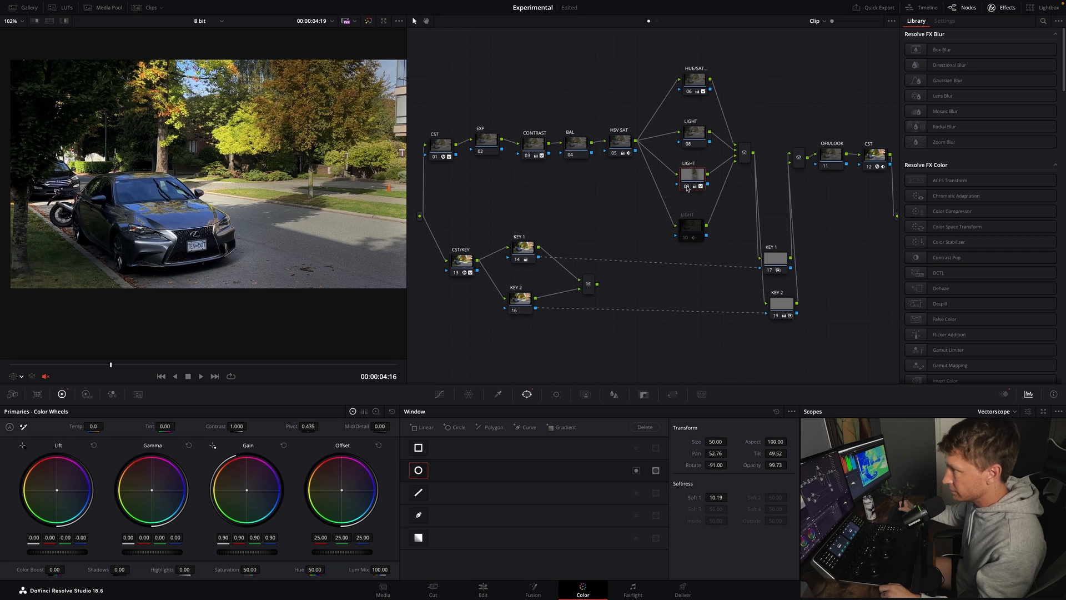
key(ctrl+d)
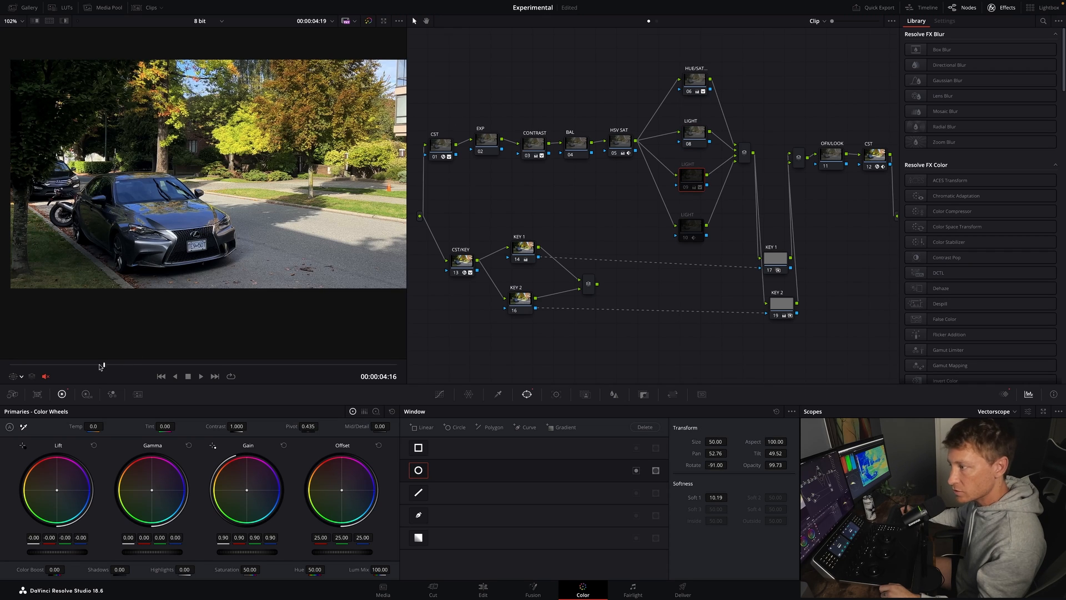
drag(100, 367, 72, 365)
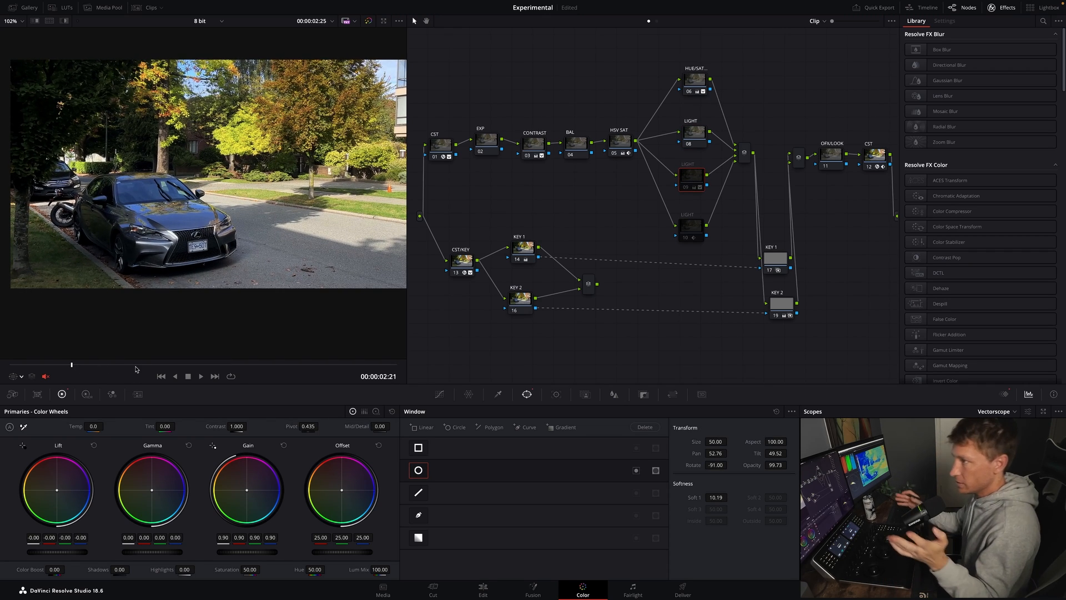
Re-enable the middle and lowest LIGHT nodes and reset the middle one's grade
click(688, 181)
key(ctrl+d)
right_click(698, 178)
click(715, 182)
click(689, 225)
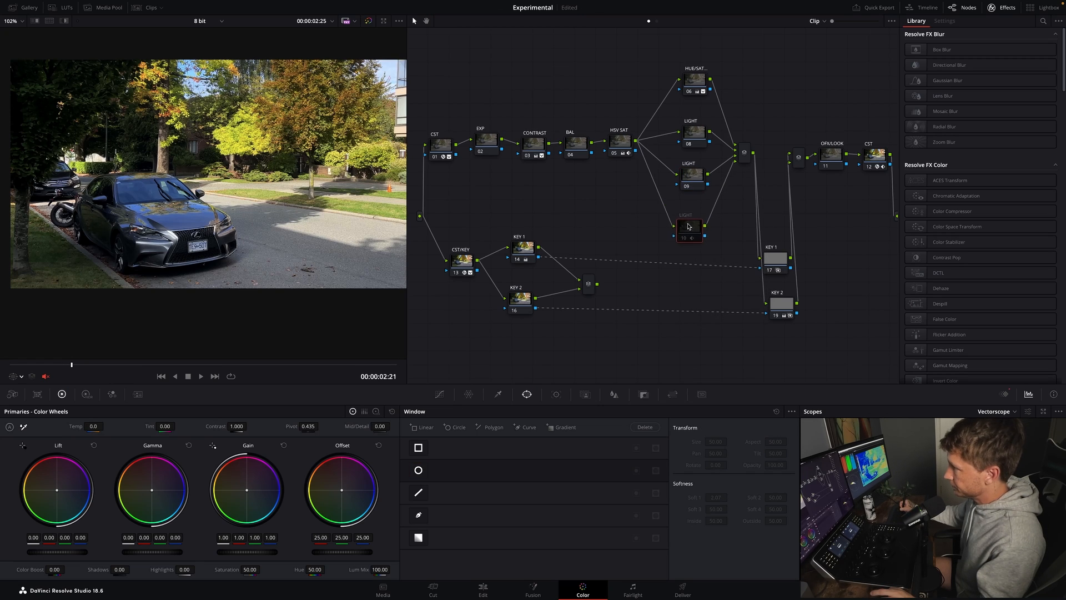
right_click(686, 229)
click(701, 236)
click(699, 82)
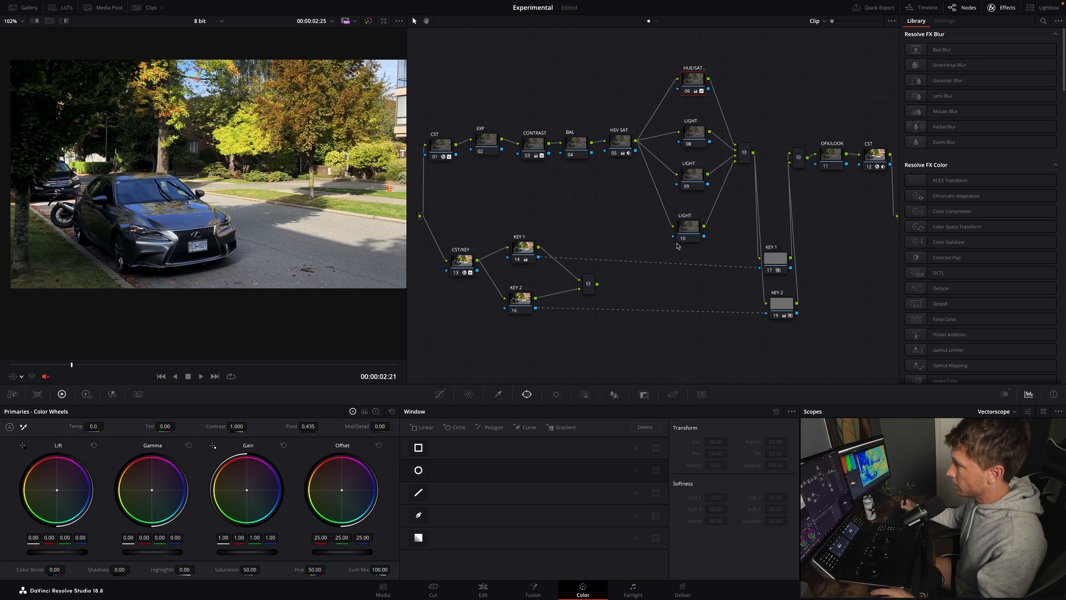
Space out the mixer that combines the KEY nodes and the OFX/LOOK node ahead of the output CST
drag(833, 157, 787, 161)
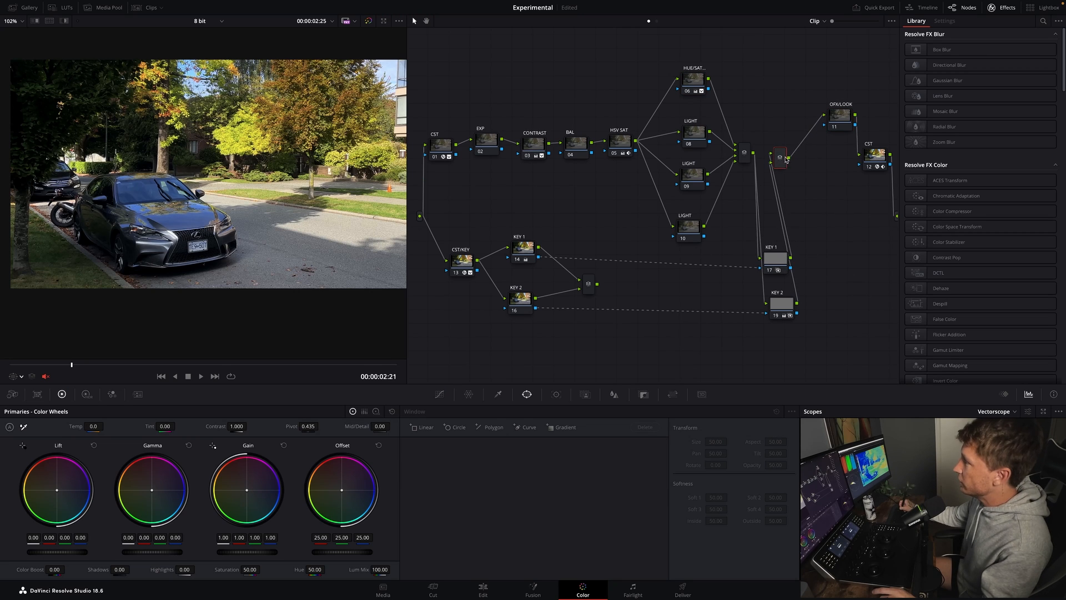
drag(841, 118, 830, 115)
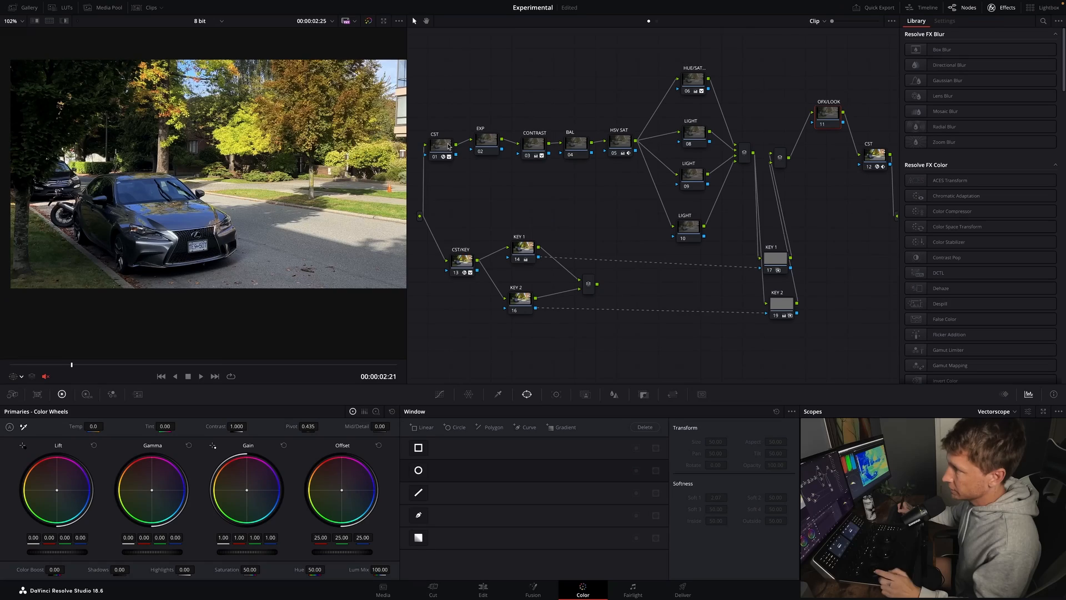
Review the input and output CST nodes, followed by the CONTRAST, BAL and HSV SAT nodes
click(450, 144)
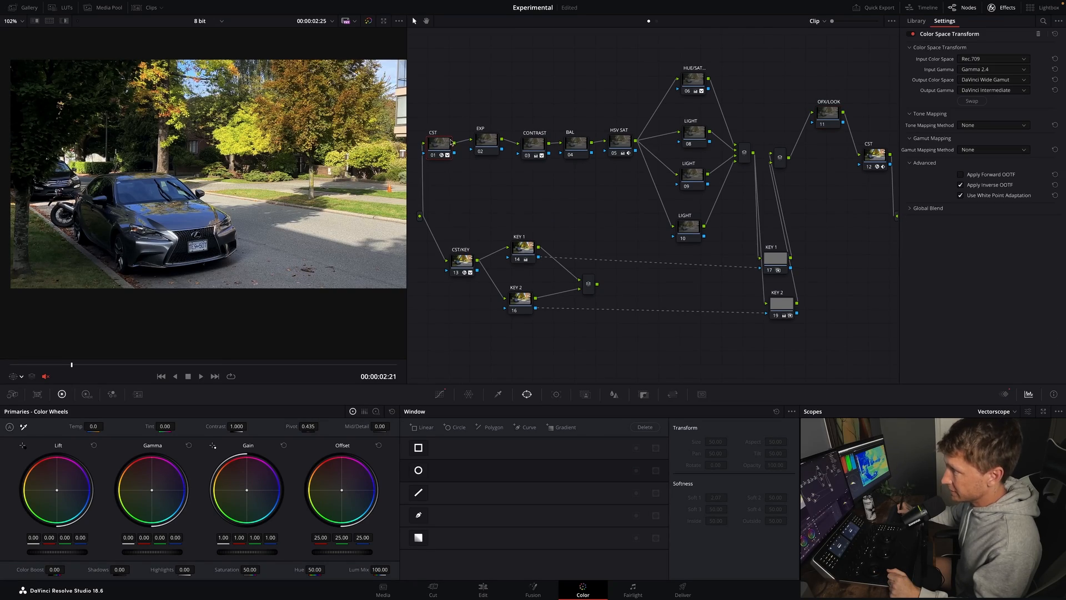
click(879, 164)
click(531, 145)
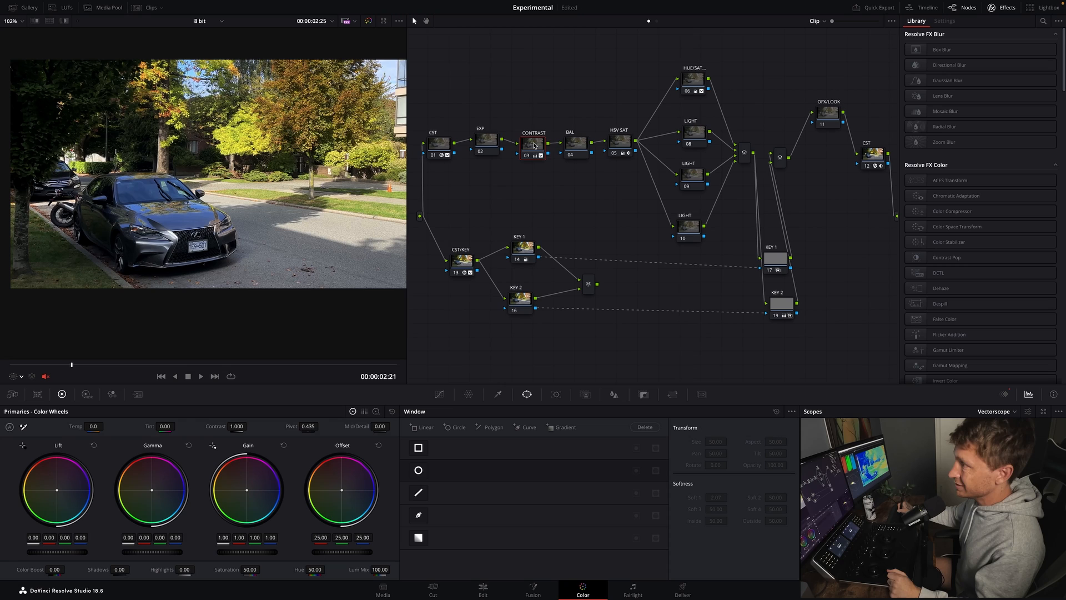
click(573, 145)
click(618, 149)
Try a gentle S-curve on the red channel of the OFX/LOOK node's custom curves and reset the node
drag(828, 113, 826, 120)
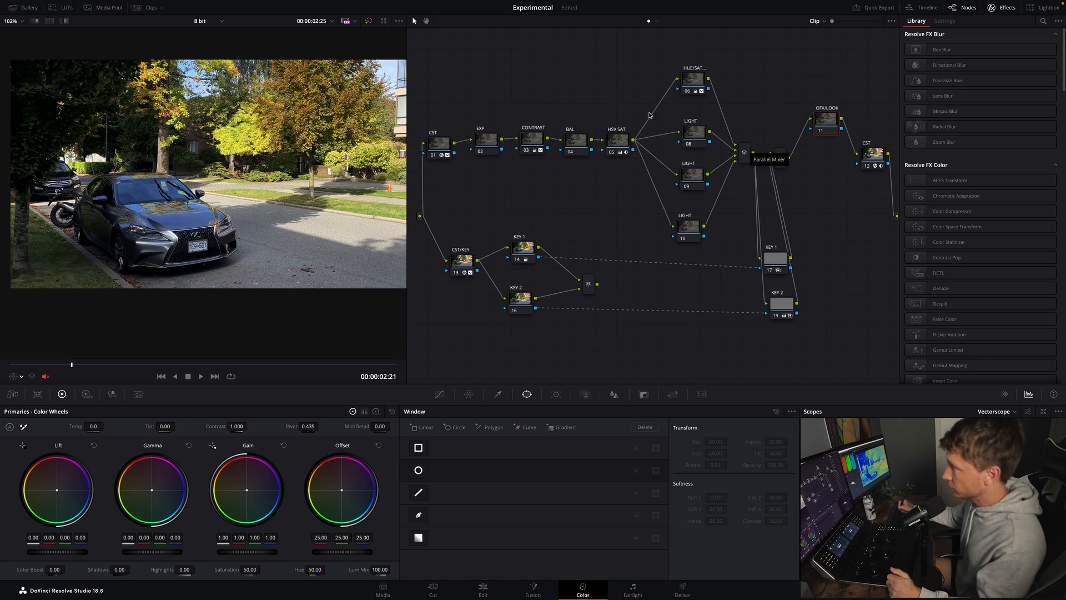
click(439, 395)
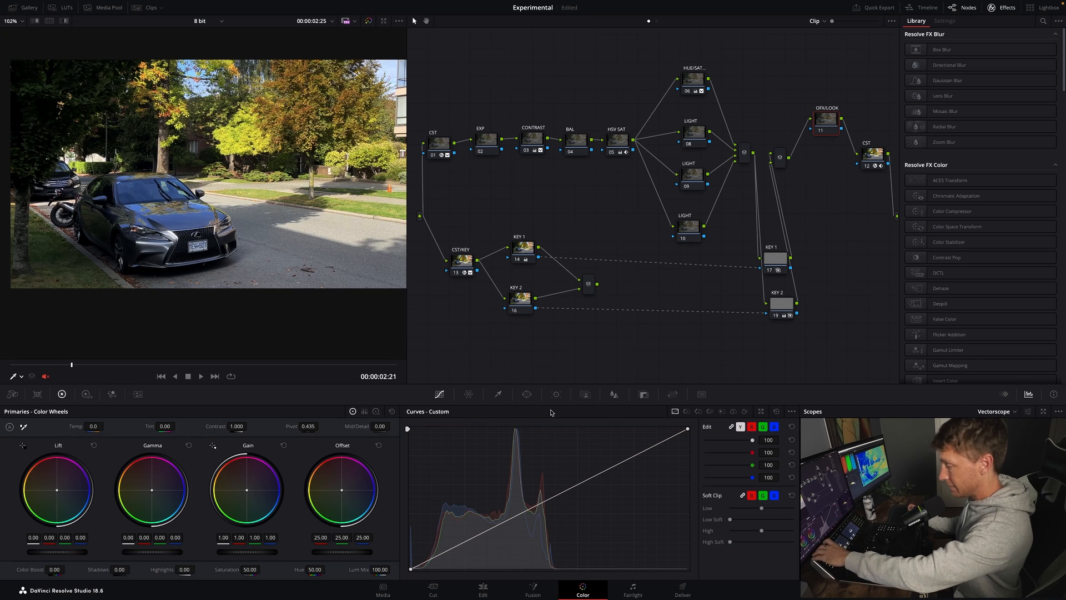
click(774, 427)
click(763, 427)
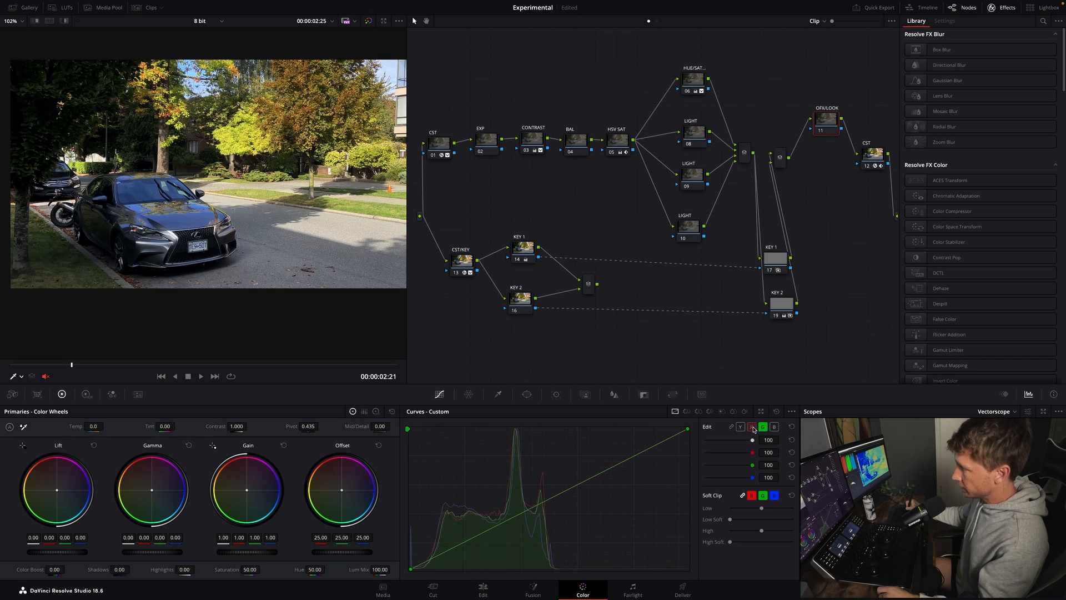
click(752, 427)
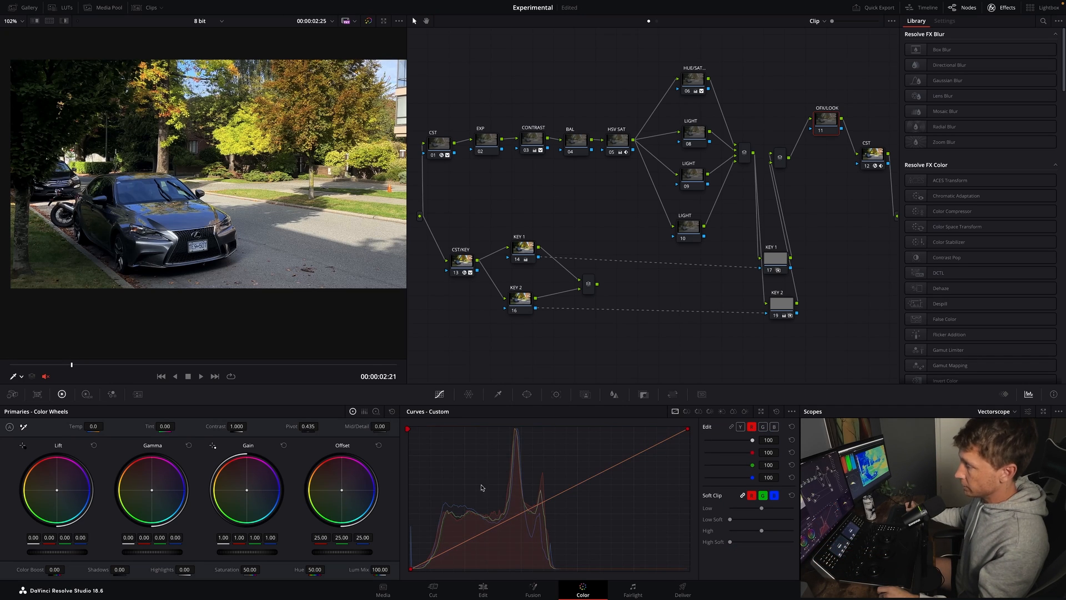
click(446, 554)
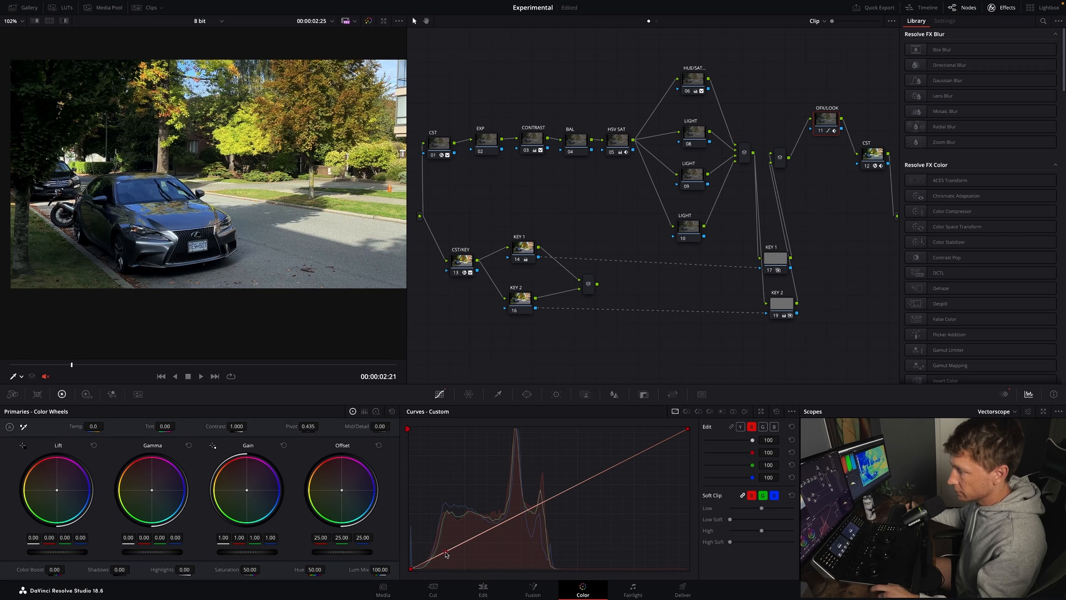
drag(445, 553, 449, 554)
drag(607, 473, 607, 469)
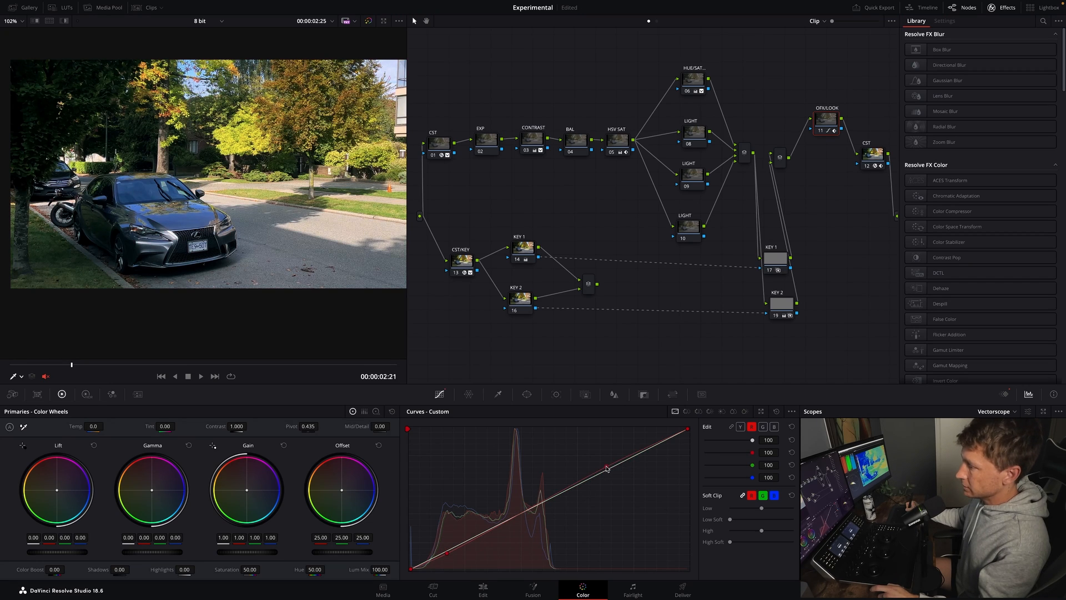
drag(449, 552, 450, 555)
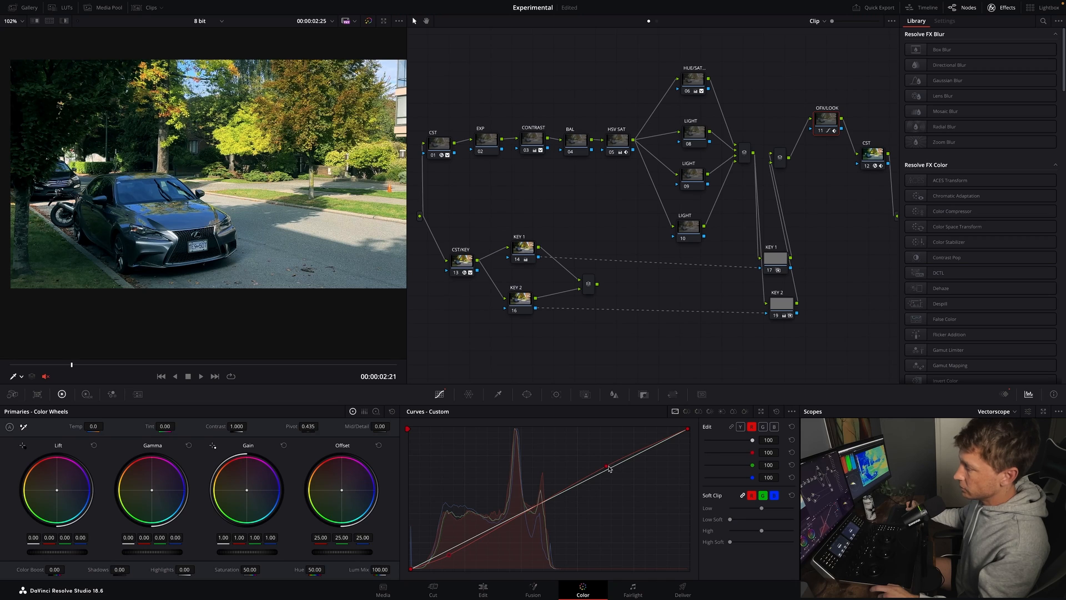
drag(609, 469, 603, 472)
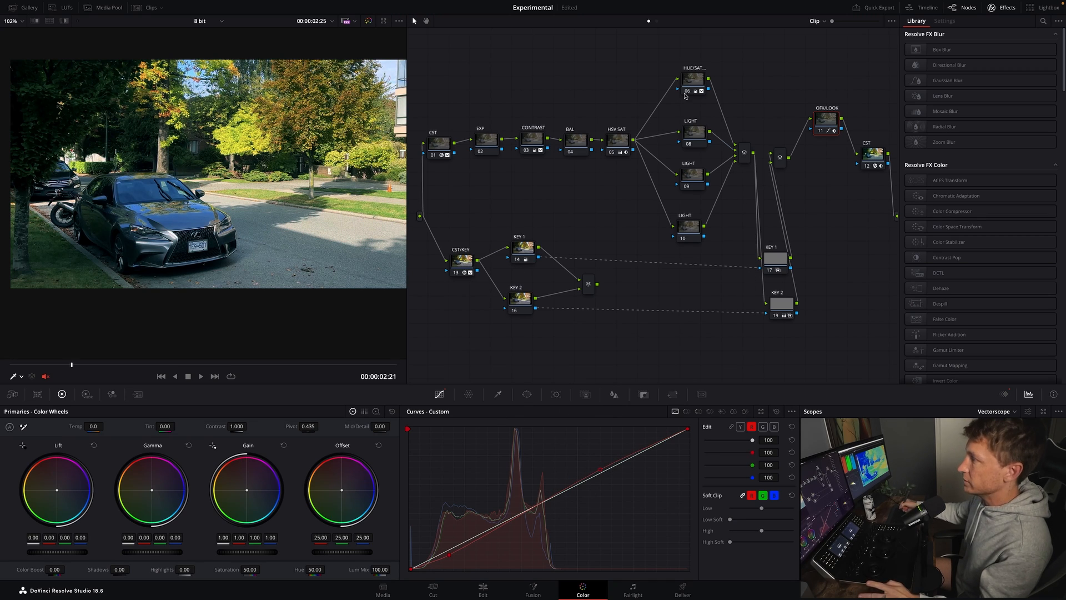
right_click(826, 123)
click(840, 116)
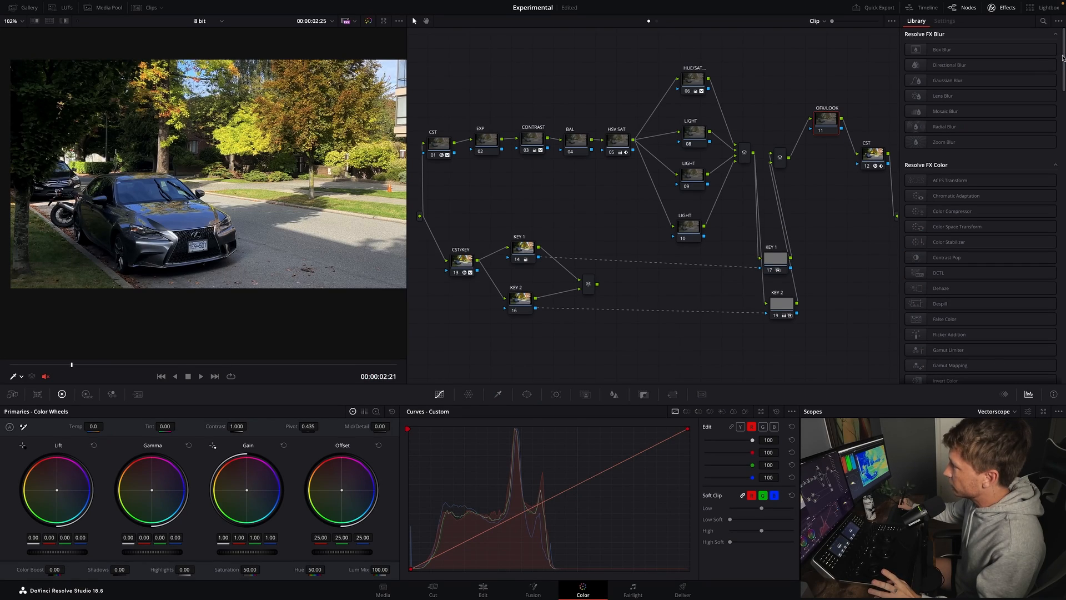
Apply Dehancer Pro 6.2.0 to the OFX/LOOK node with its input source set to DVR WG/Intermediate
drag(1063, 57, 1062, 353)
drag(964, 336, 827, 119)
click(978, 59)
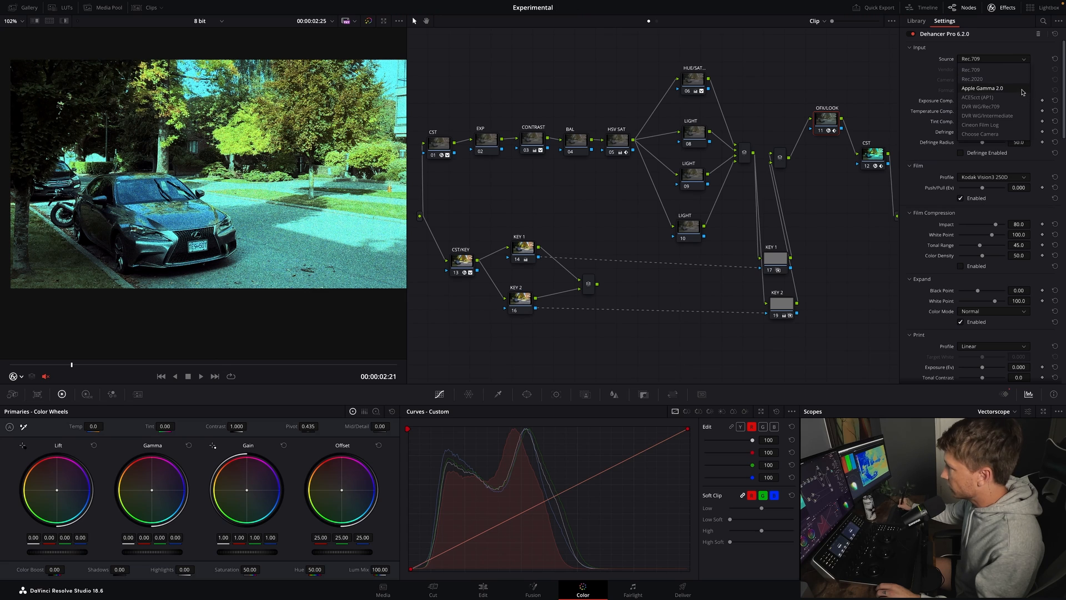
click(987, 115)
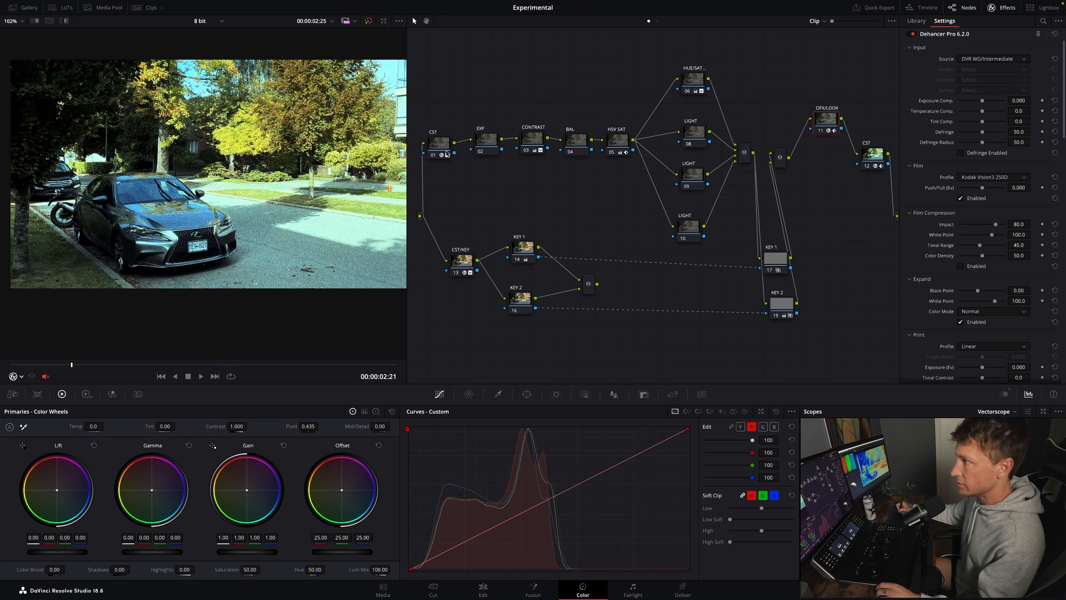
drag(825, 119, 825, 125)
Set the Dehancer film profile to Kodak Portra 800 and look over the remaining film settings
scroll(986, 139, down, 3)
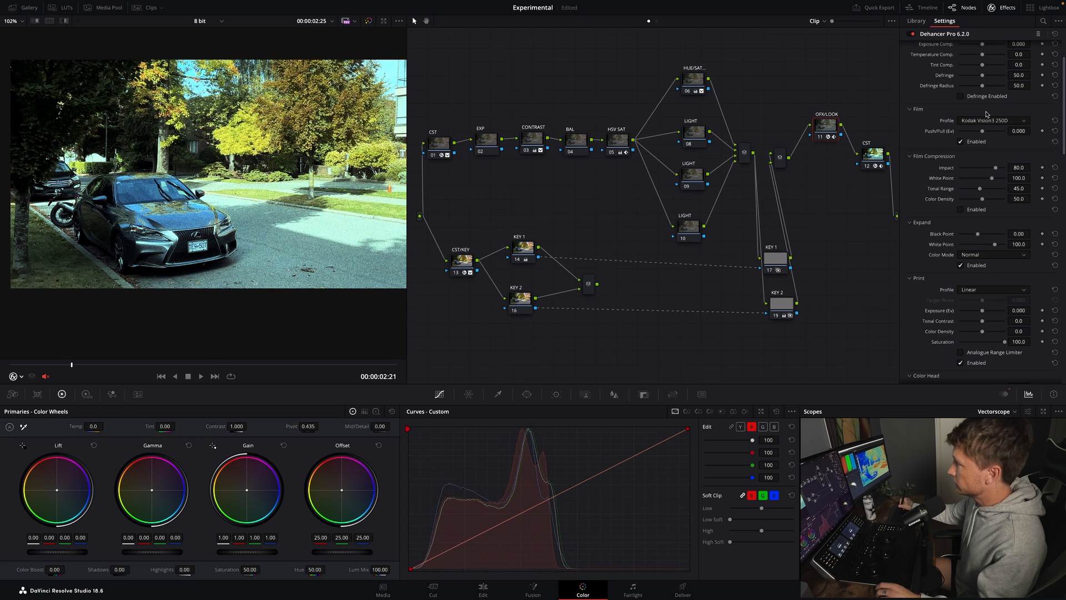
click(992, 120)
click(982, 168)
scroll(1044, 145, down, 2)
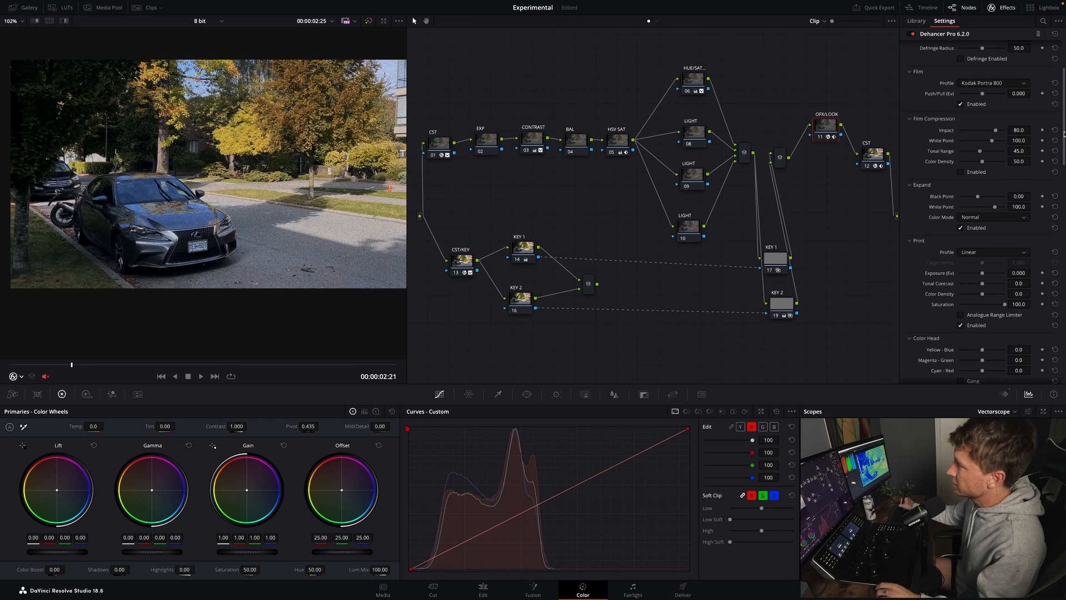
drag(1064, 134, 1061, 130)
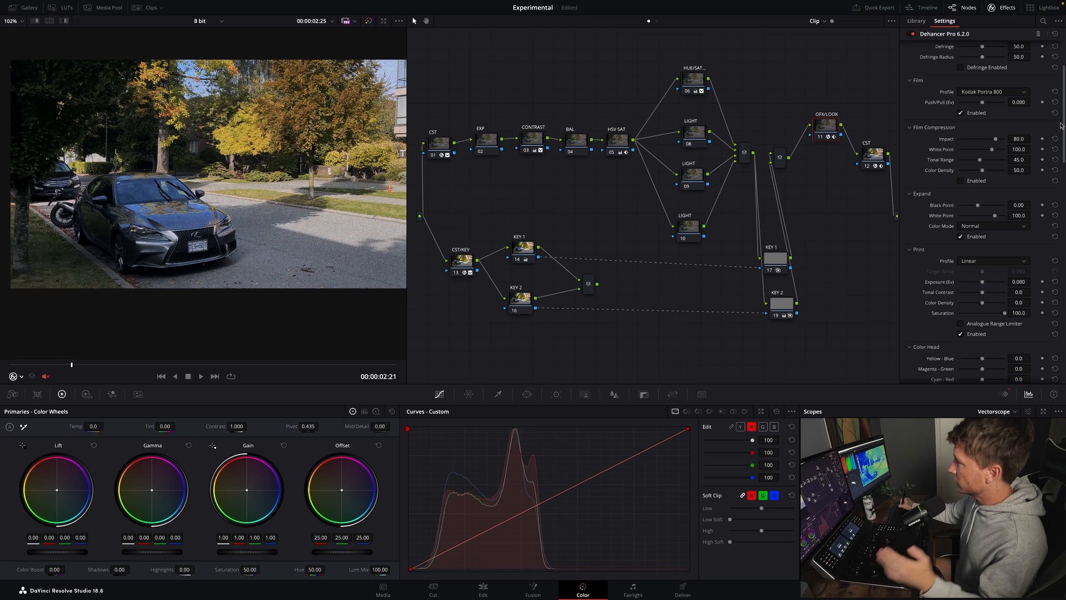
scroll(1062, 125, down, 5)
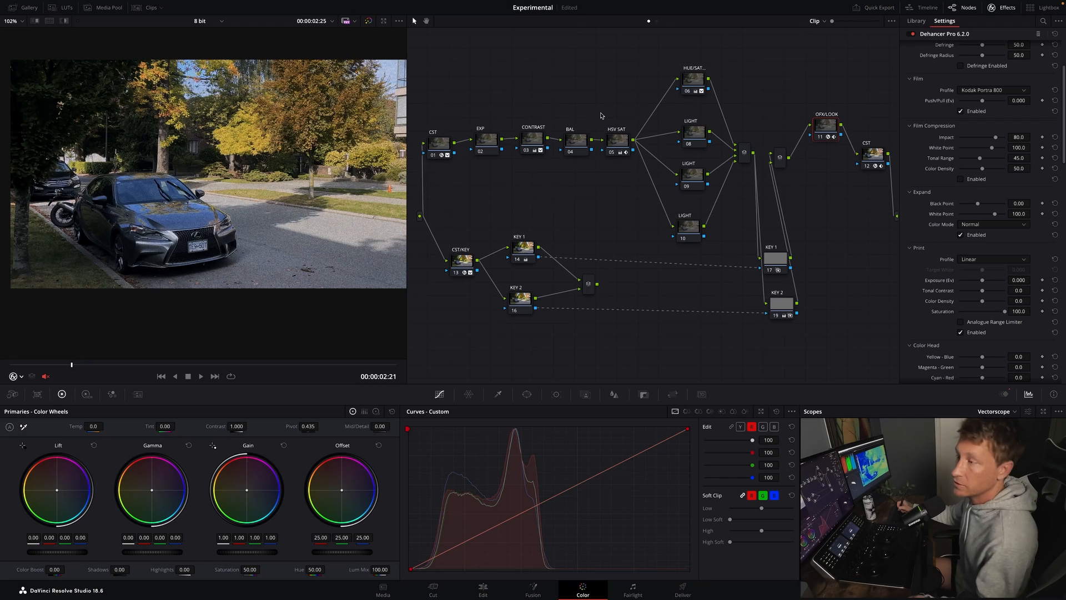
Lower the OFX/LOOK node into line with the main node row and reset its grade
drag(827, 124, 824, 137)
right_click(825, 137)
click(839, 141)
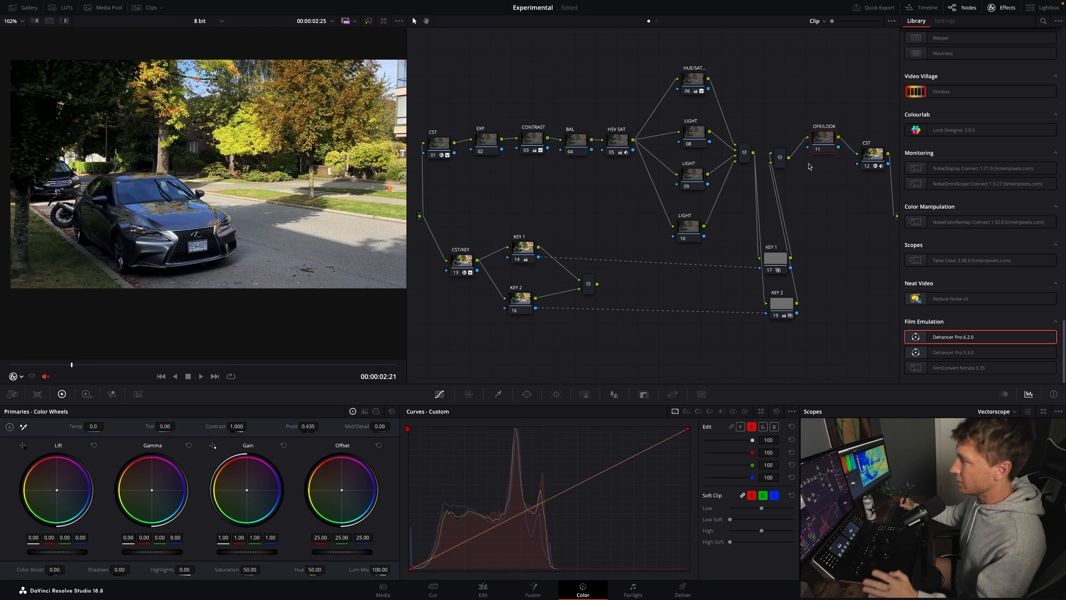
Realign the CST/KEY node and both pairs of KEY 1 and KEY 2 nodes into a tidy lower branch
drag(462, 262, 451, 267)
drag(526, 247, 520, 249)
drag(521, 299, 517, 304)
drag(776, 258, 776, 256)
drag(776, 304, 768, 309)
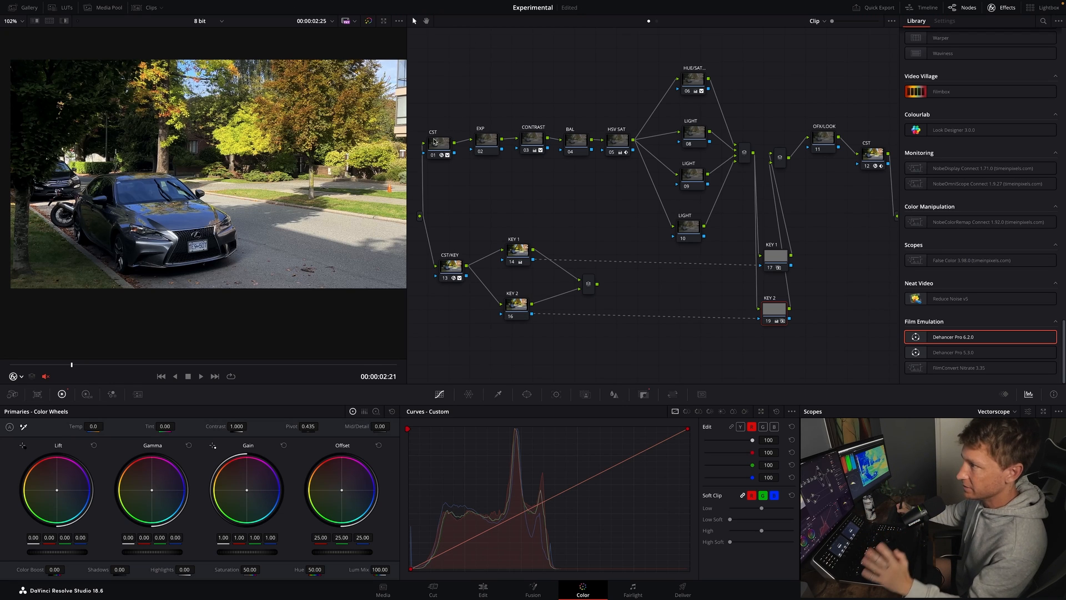
Raise the input and output CST nodes above the main node row at either end of the tree
drag(435, 141, 430, 138)
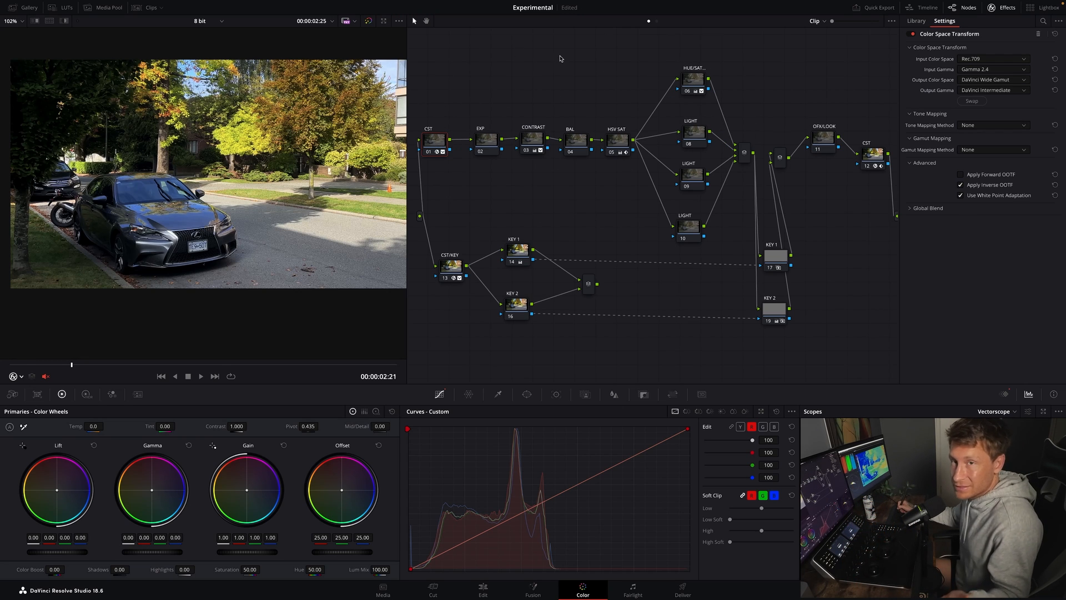
drag(435, 141, 438, 140)
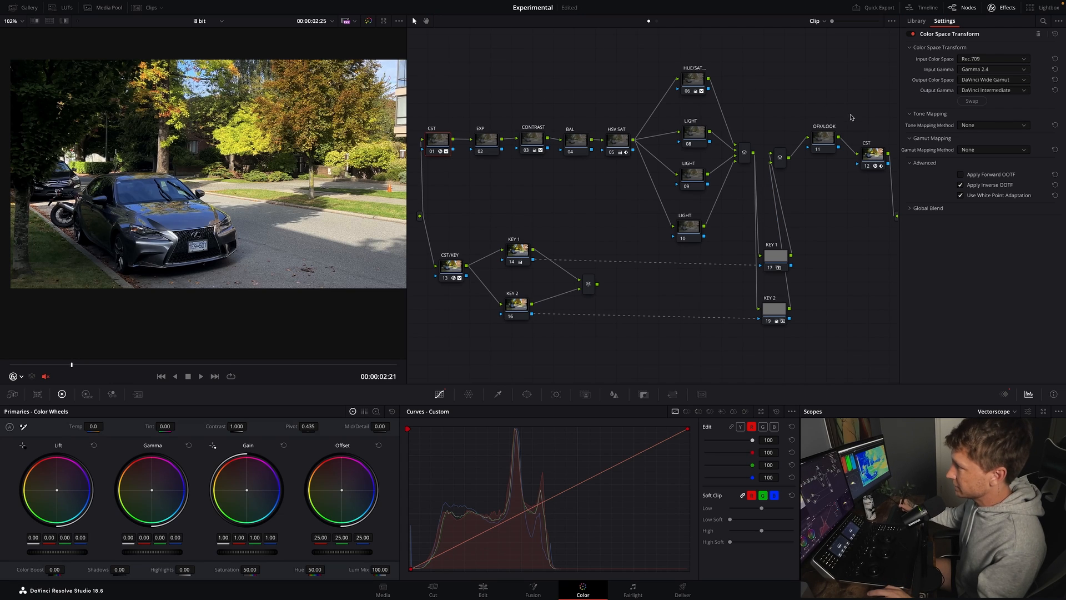
drag(873, 154, 874, 107)
drag(440, 133, 448, 98)
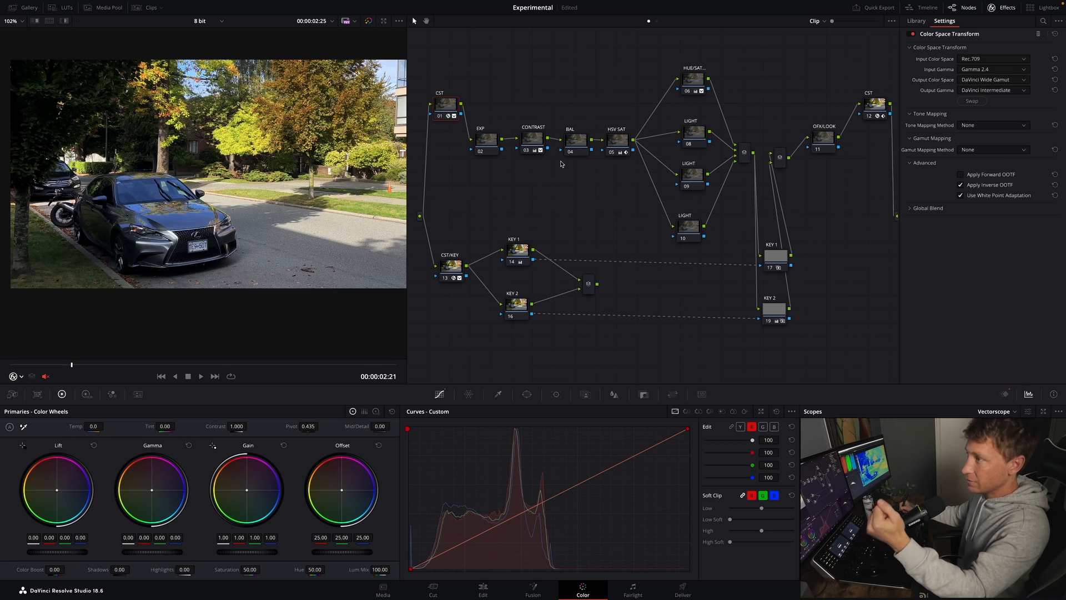
Lower the input CST node into line with the main node row and bring the output CST node closer to OFX/LOOK
drag(451, 107, 448, 103)
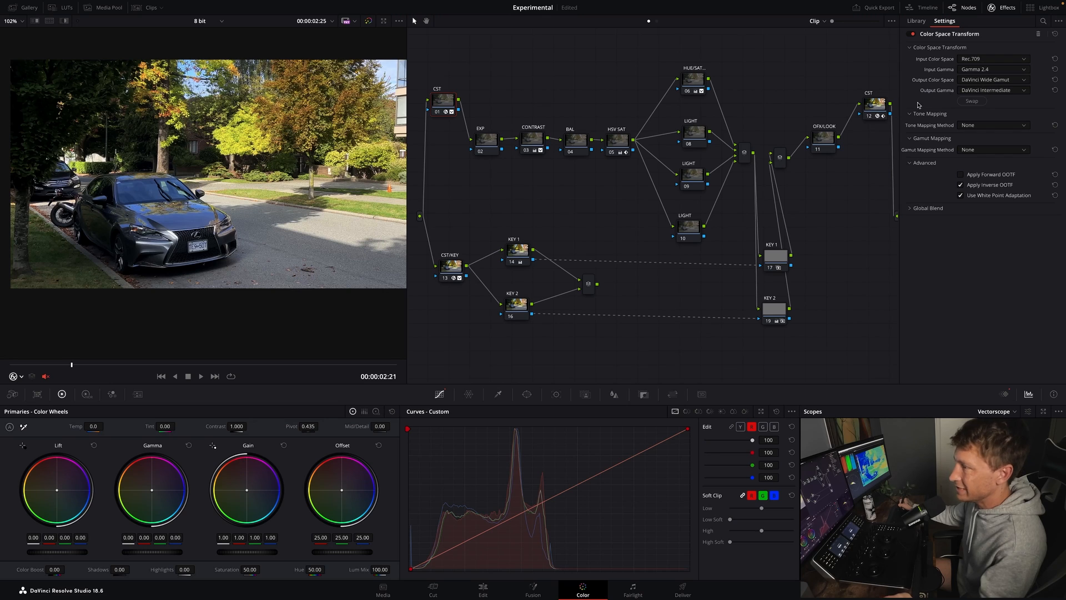
drag(449, 102, 446, 124)
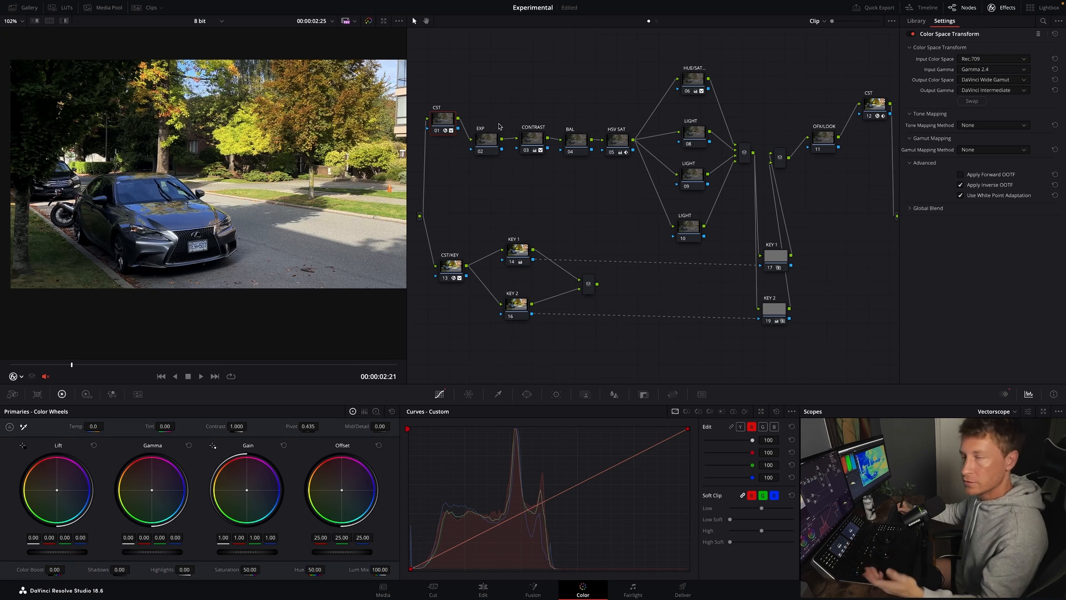
drag(445, 120, 441, 129)
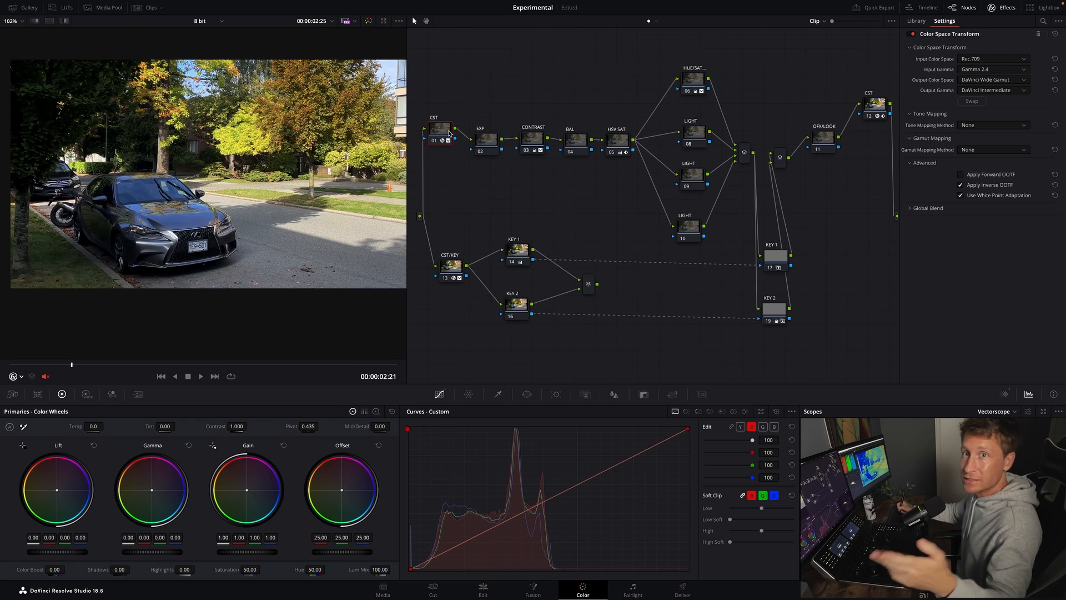
drag(455, 121, 454, 127)
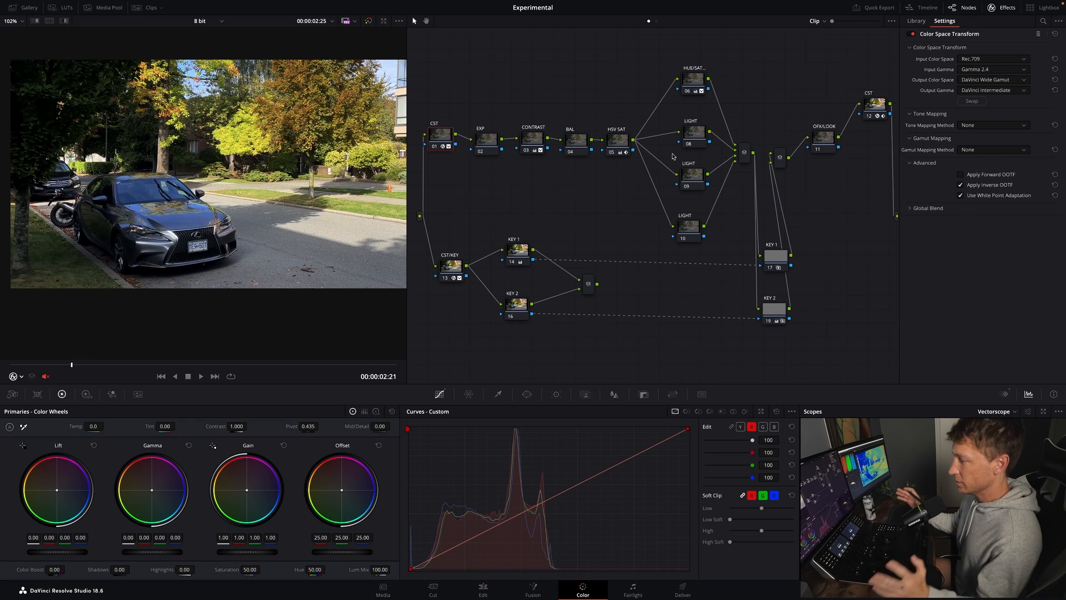
drag(440, 135, 440, 150)
click(487, 142)
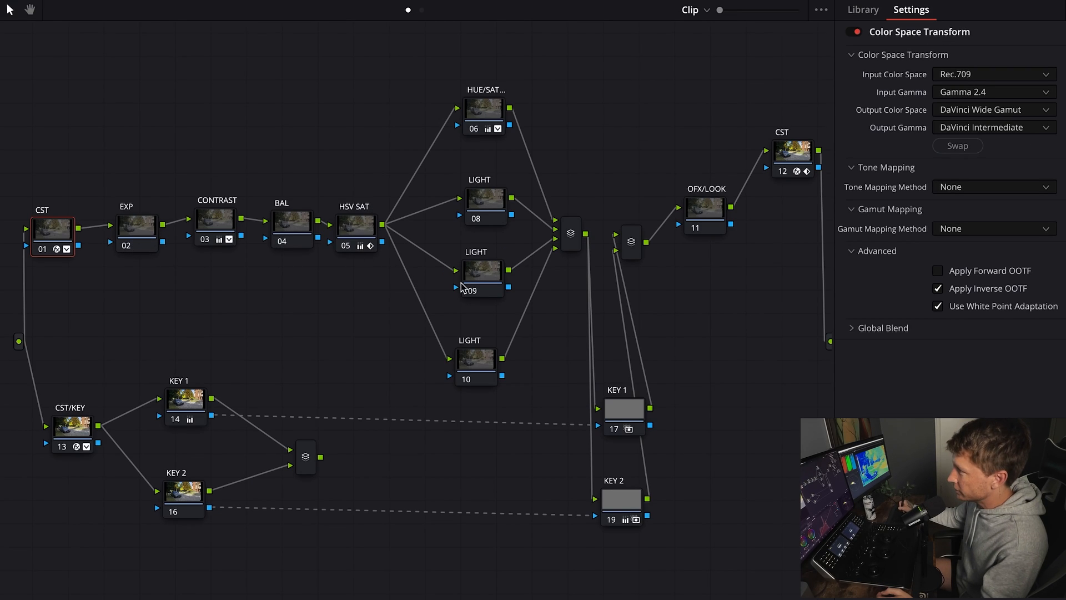
drag(794, 161, 784, 170)
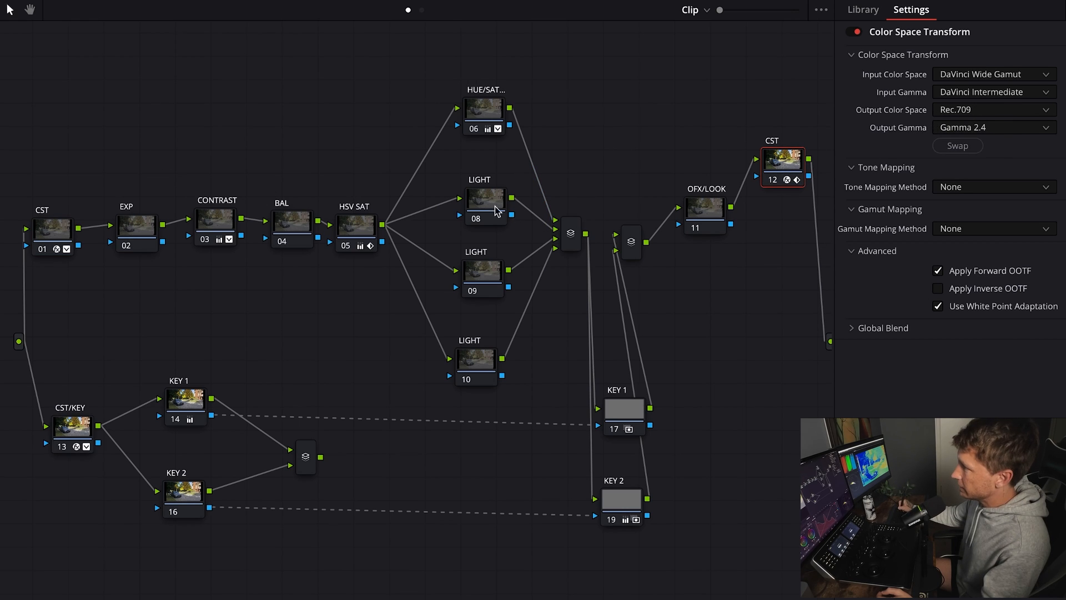
click(478, 219)
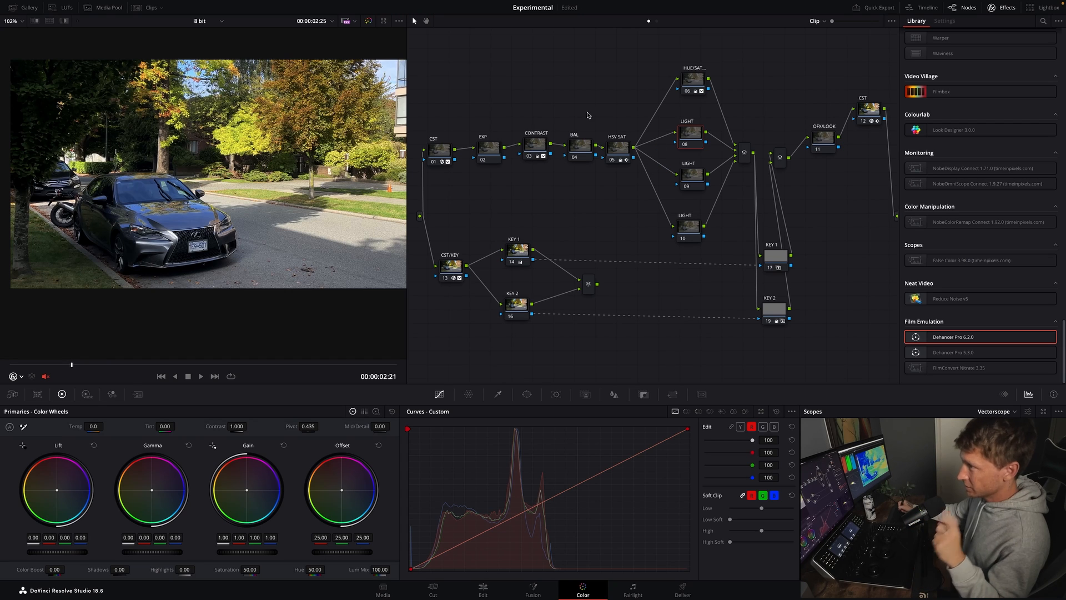
Shift the input CST, EXP, CONTRAST, BAL and HSV SAT nodes slightly upward into a level, evenly spaced row
drag(416, 63, 637, 179)
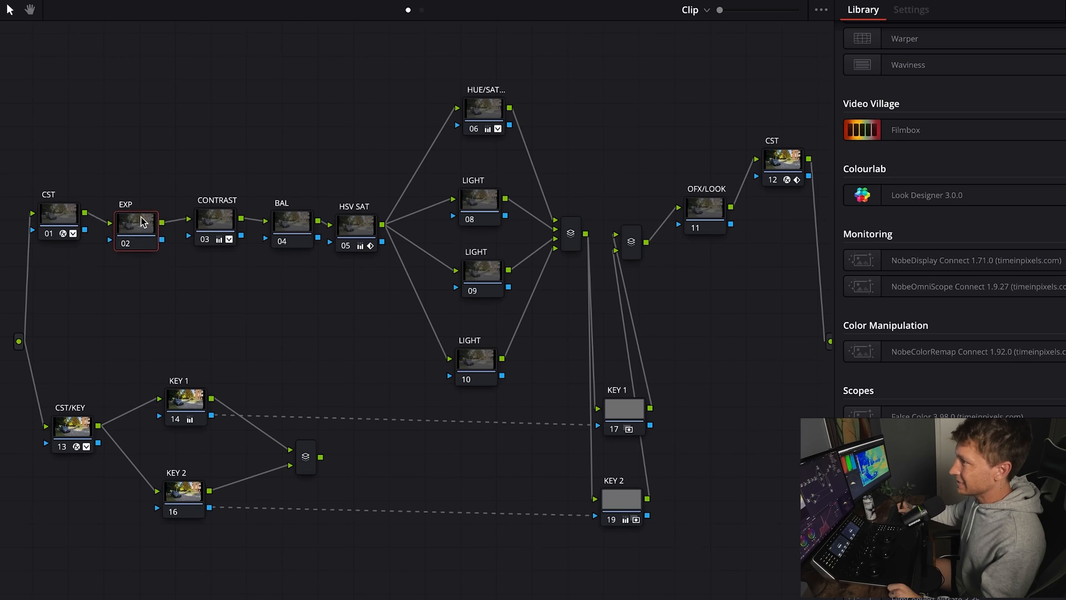
drag(492, 146, 496, 130)
drag(230, 225, 234, 211)
drag(312, 229, 375, 220)
Align the CST/KEY node beneath the input CST node and check its input color space setting
click(72, 433)
drag(76, 426, 60, 442)
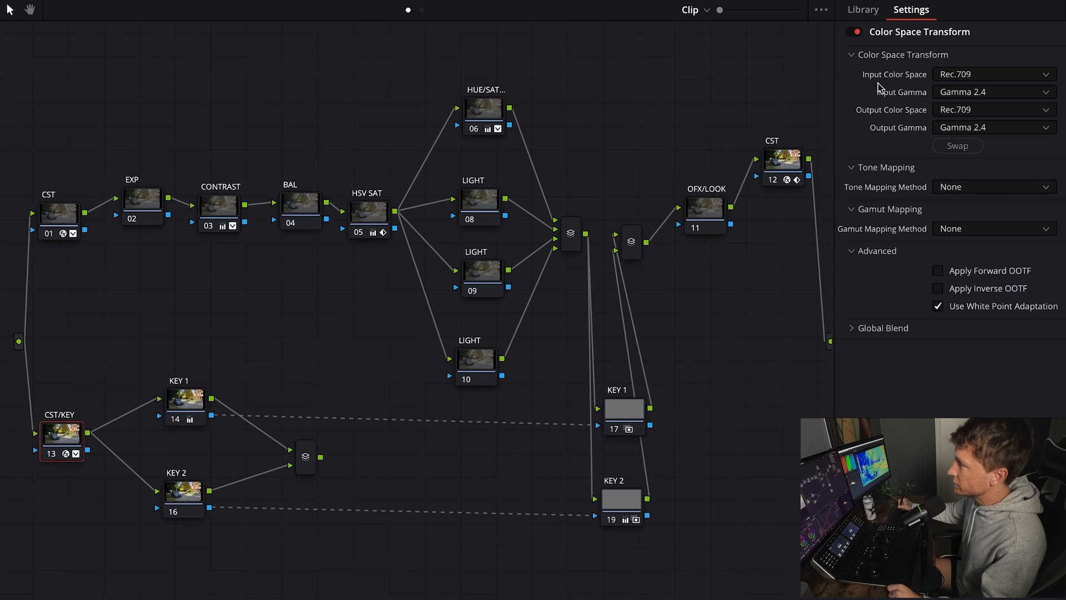
click(963, 76)
click(964, 78)
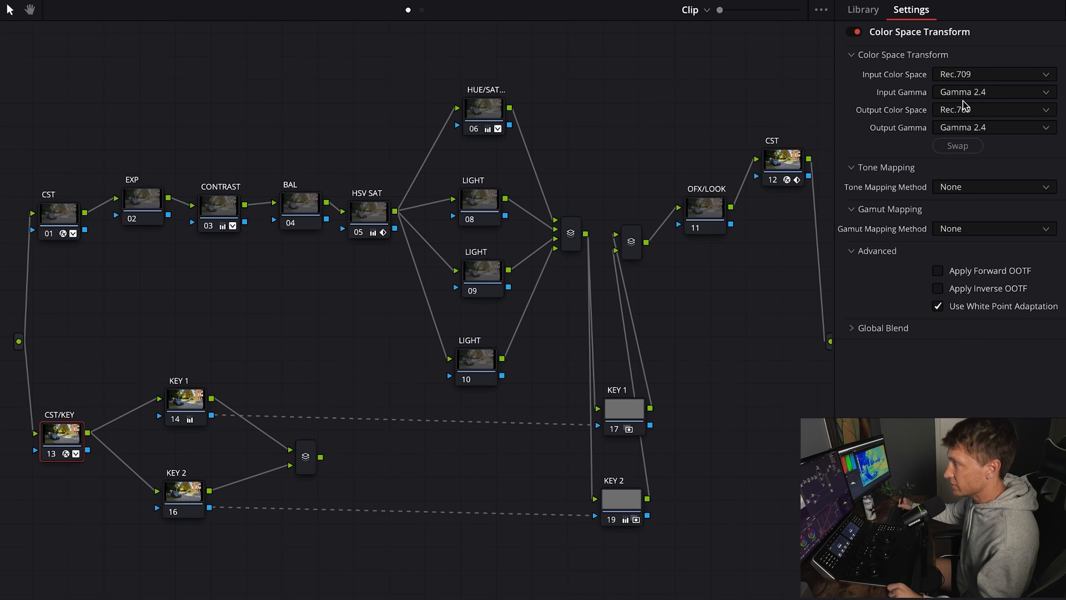
Key the yellow-green tree foliage on KEY 1 (node 14) with a 3D qualifier stroke across the leaves
click(181, 404)
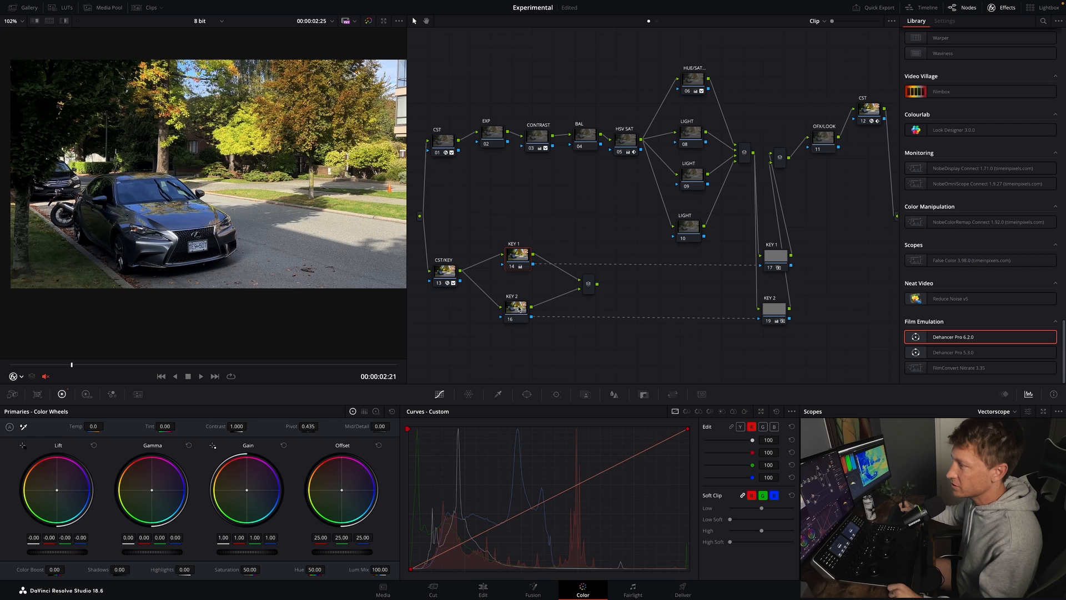
click(517, 310)
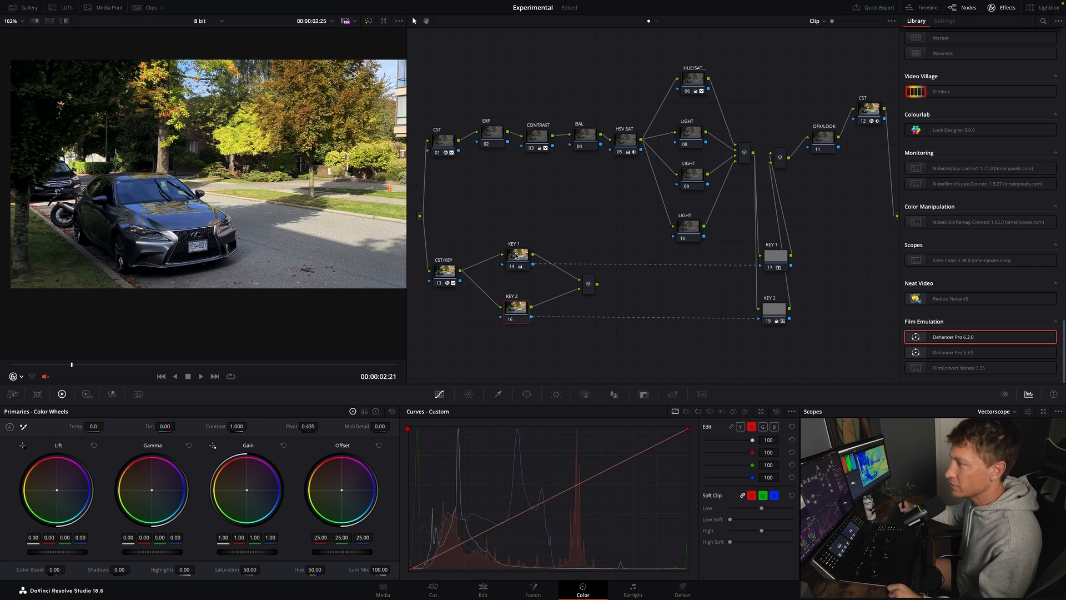
click(518, 257)
click(517, 309)
click(517, 259)
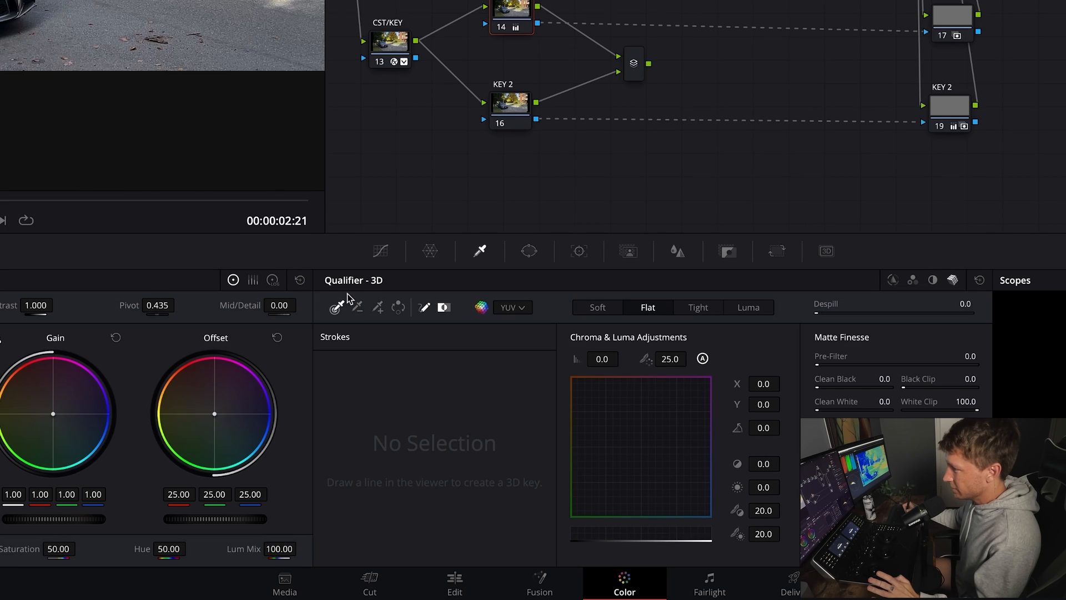
click(499, 394)
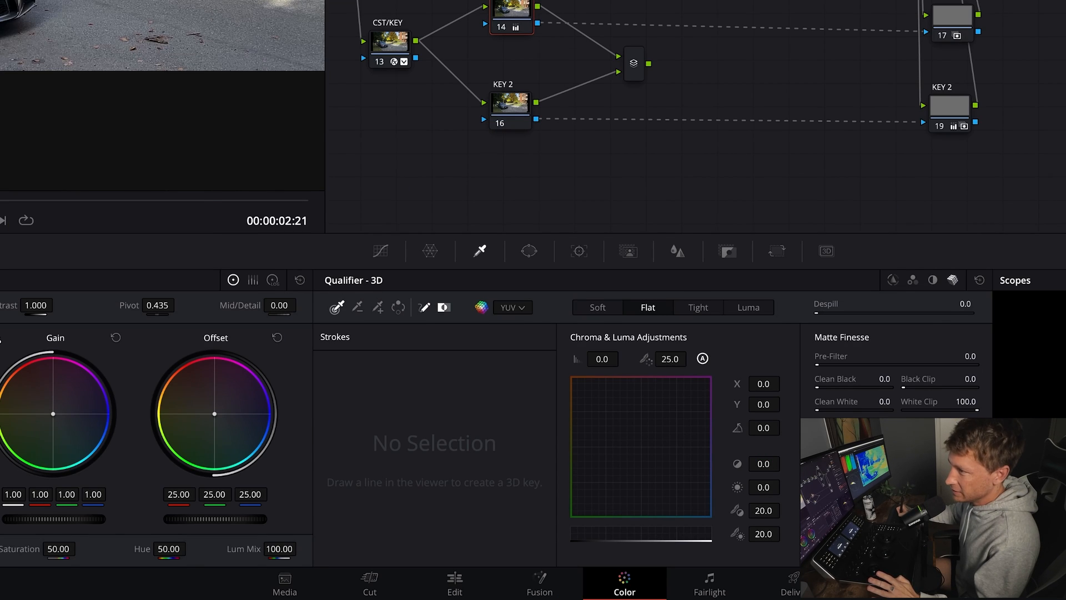
mouse_move(239, 133)
mouse_down()
mouse_move(303, 118)
mouse_move(333, 147)
mouse_up()
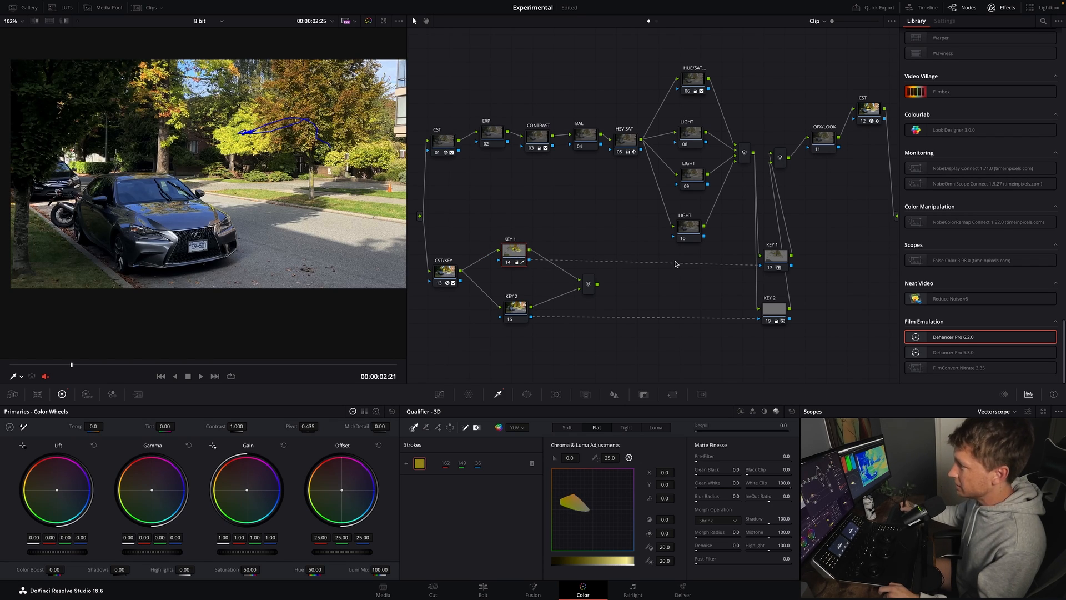
Move the external-key nodes KEY 1 (17) and KEY 2 (19) up close beneath the two layer mixers
drag(777, 262, 774, 257)
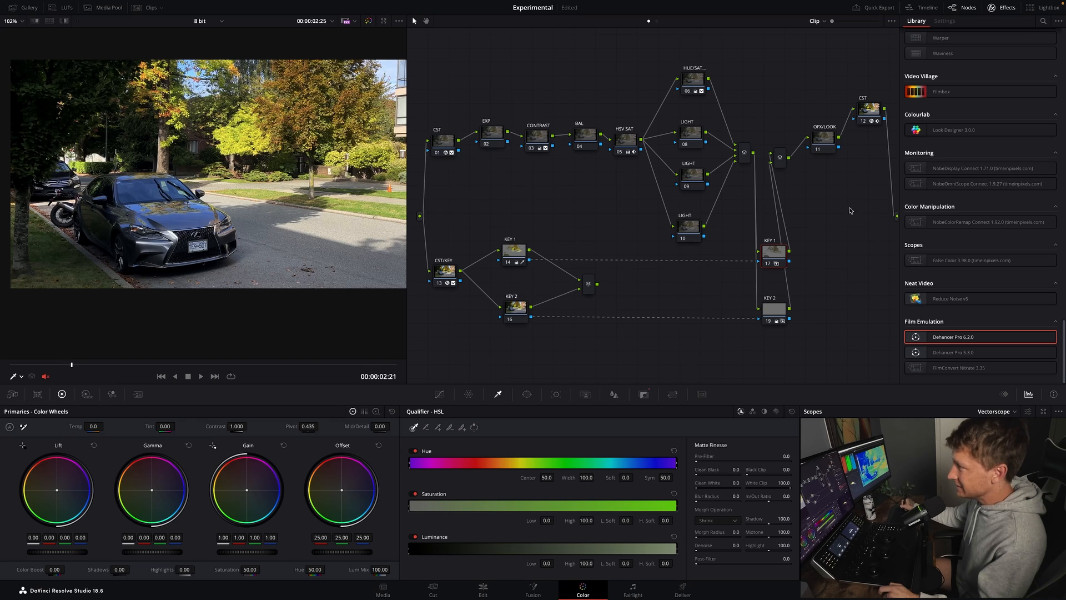
drag(769, 256, 770, 204)
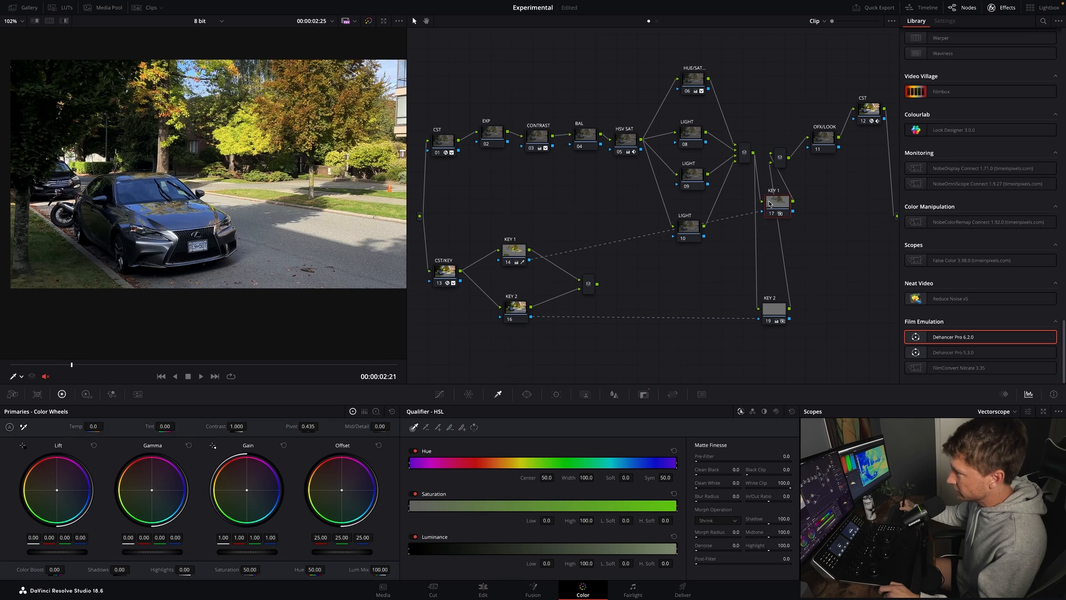
drag(776, 312, 779, 239)
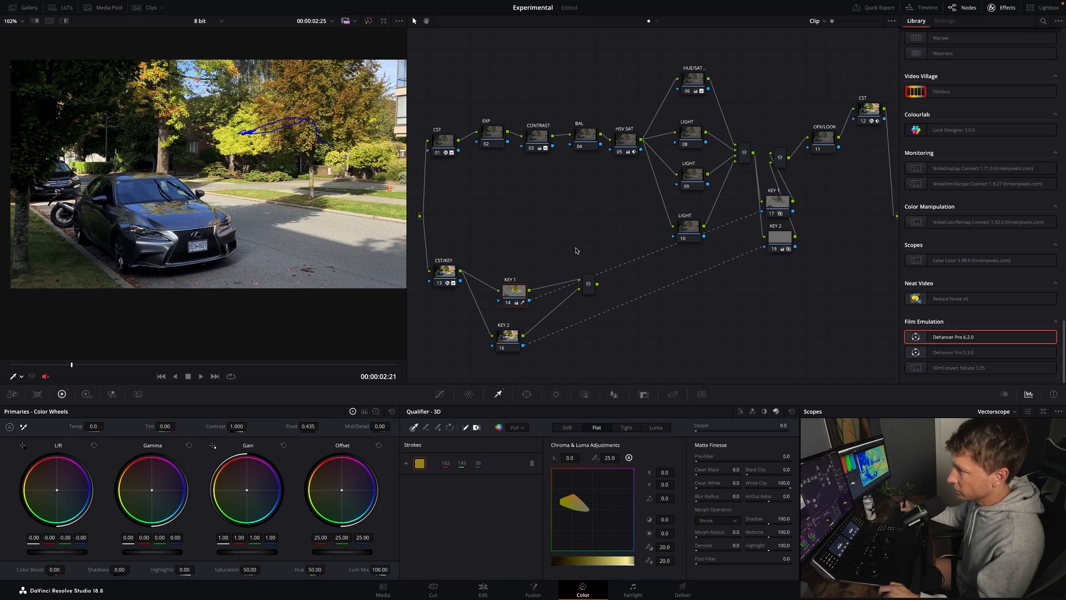
Place KEY 1 (17) and KEY 2 (19) in the lower branch, roughly level with KEY 1 (14) and KEY 2 (16)
click(781, 204)
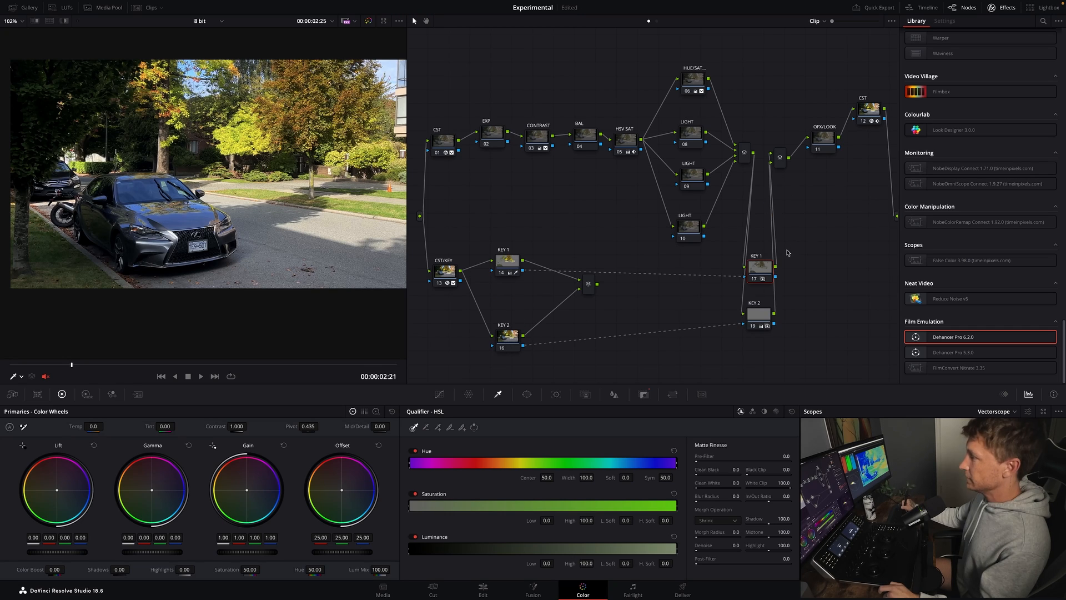
drag(766, 269, 770, 273)
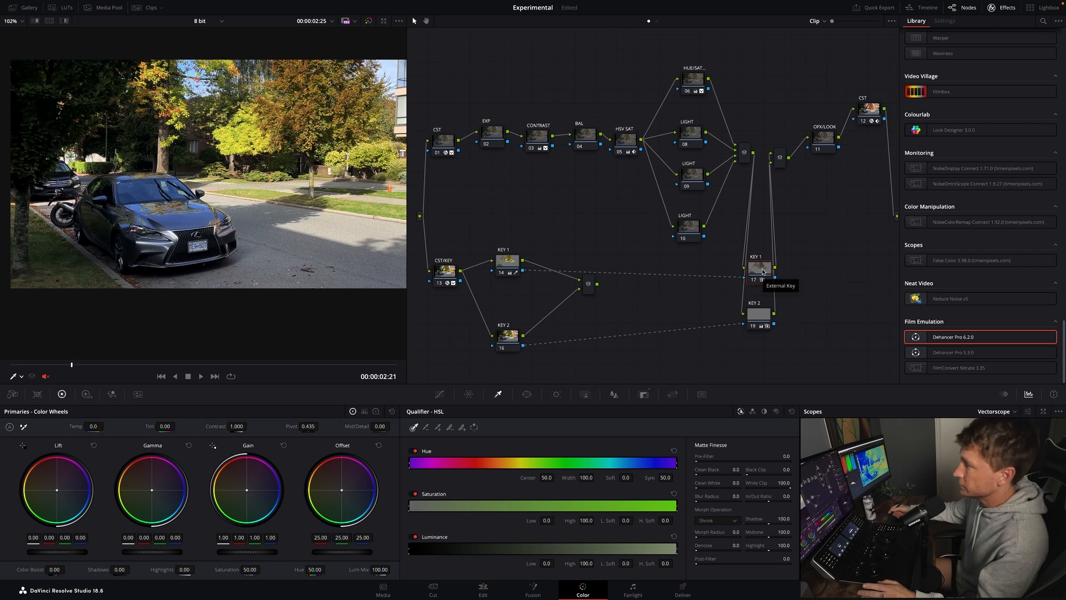
drag(508, 262, 509, 271)
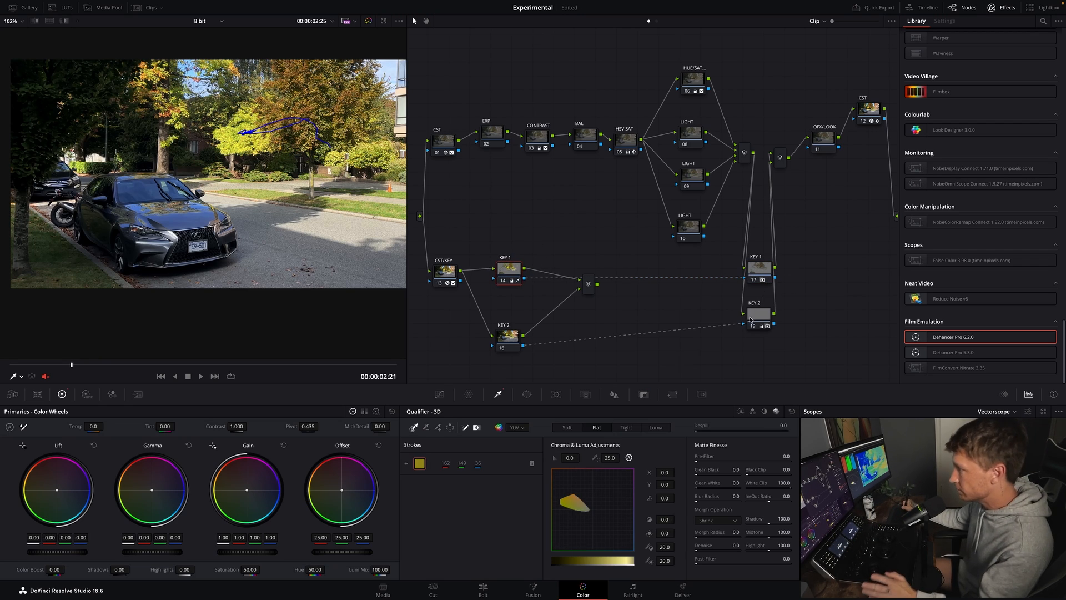
drag(751, 303, 763, 321)
drag(770, 255, 772, 260)
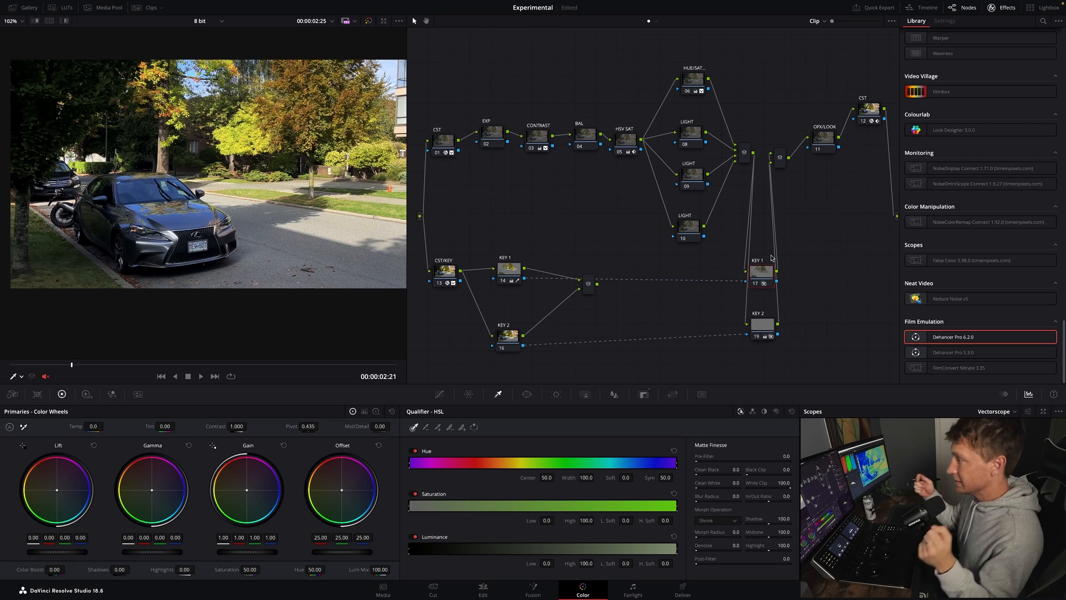